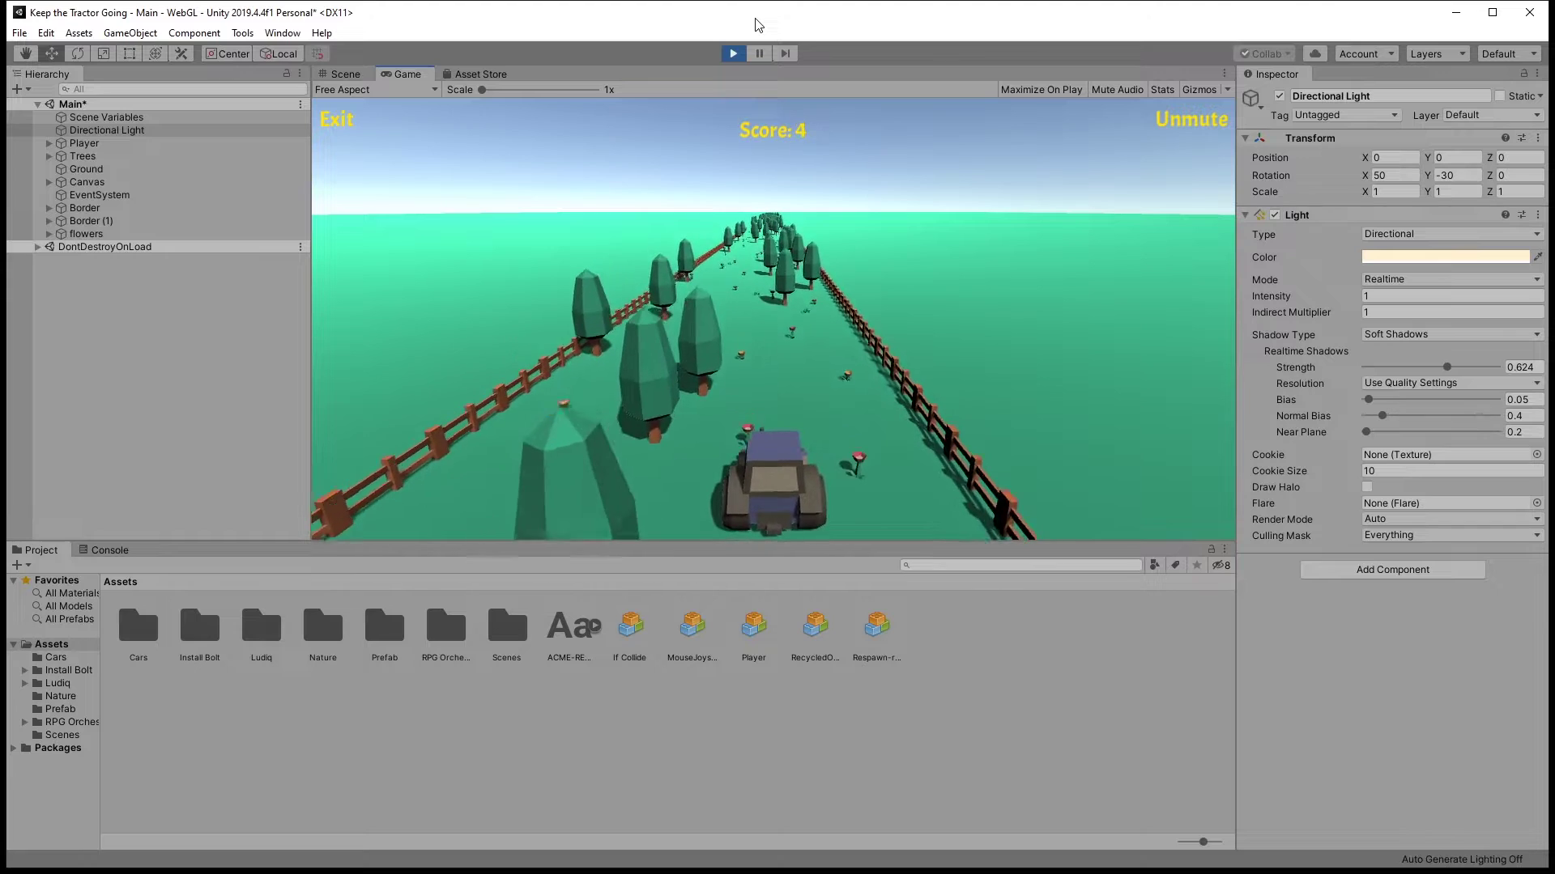
Exit Play mode to end the tractor game test run
key("ctrl+p")
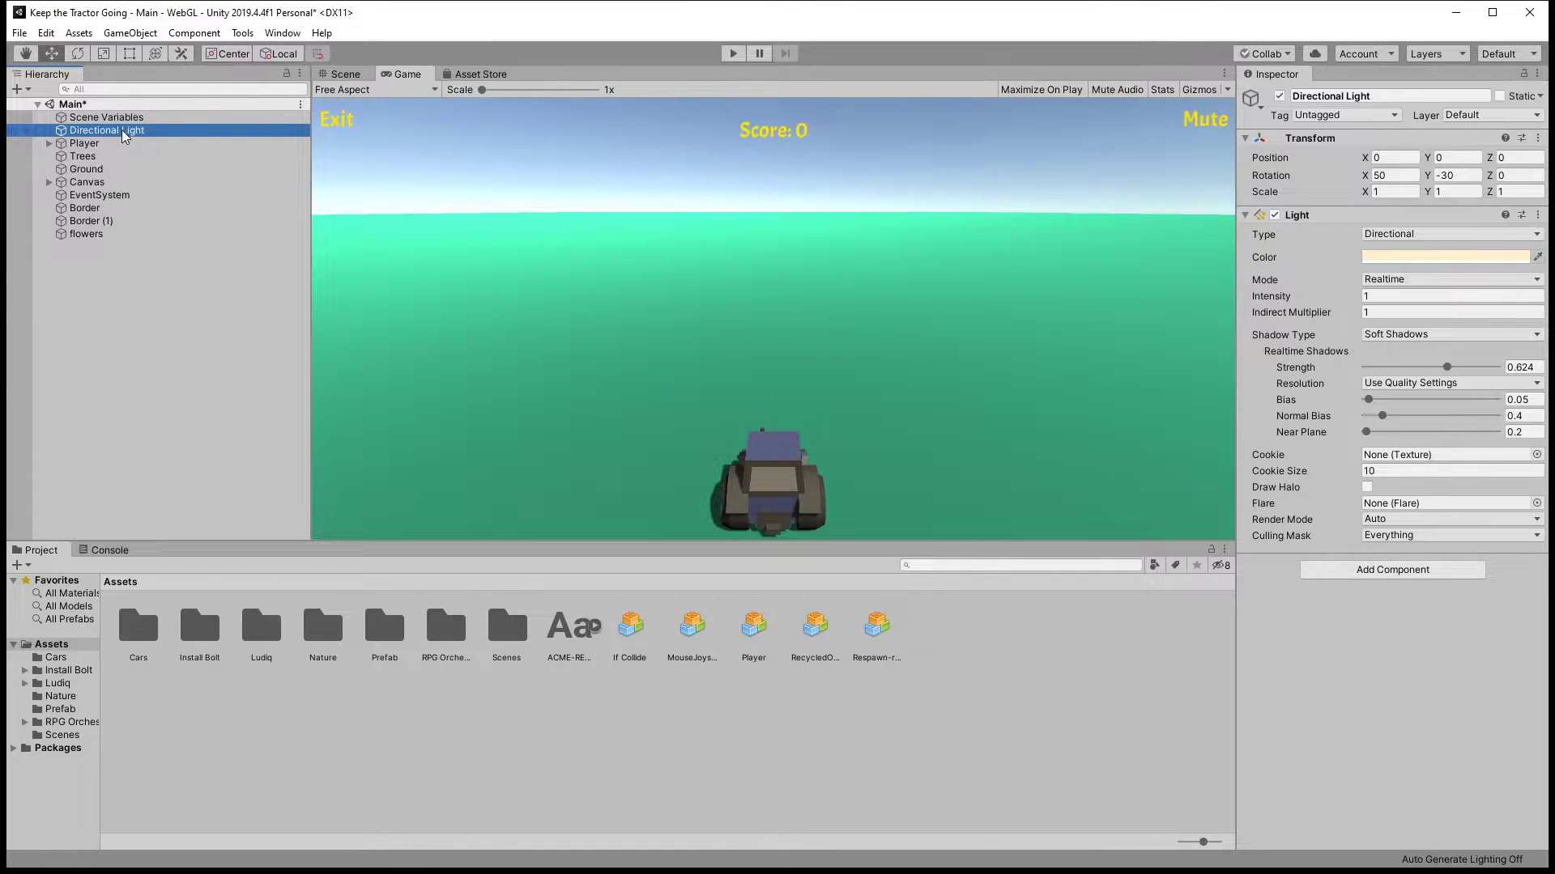
Delete the Directional Light from the Main scene
key("Delete")
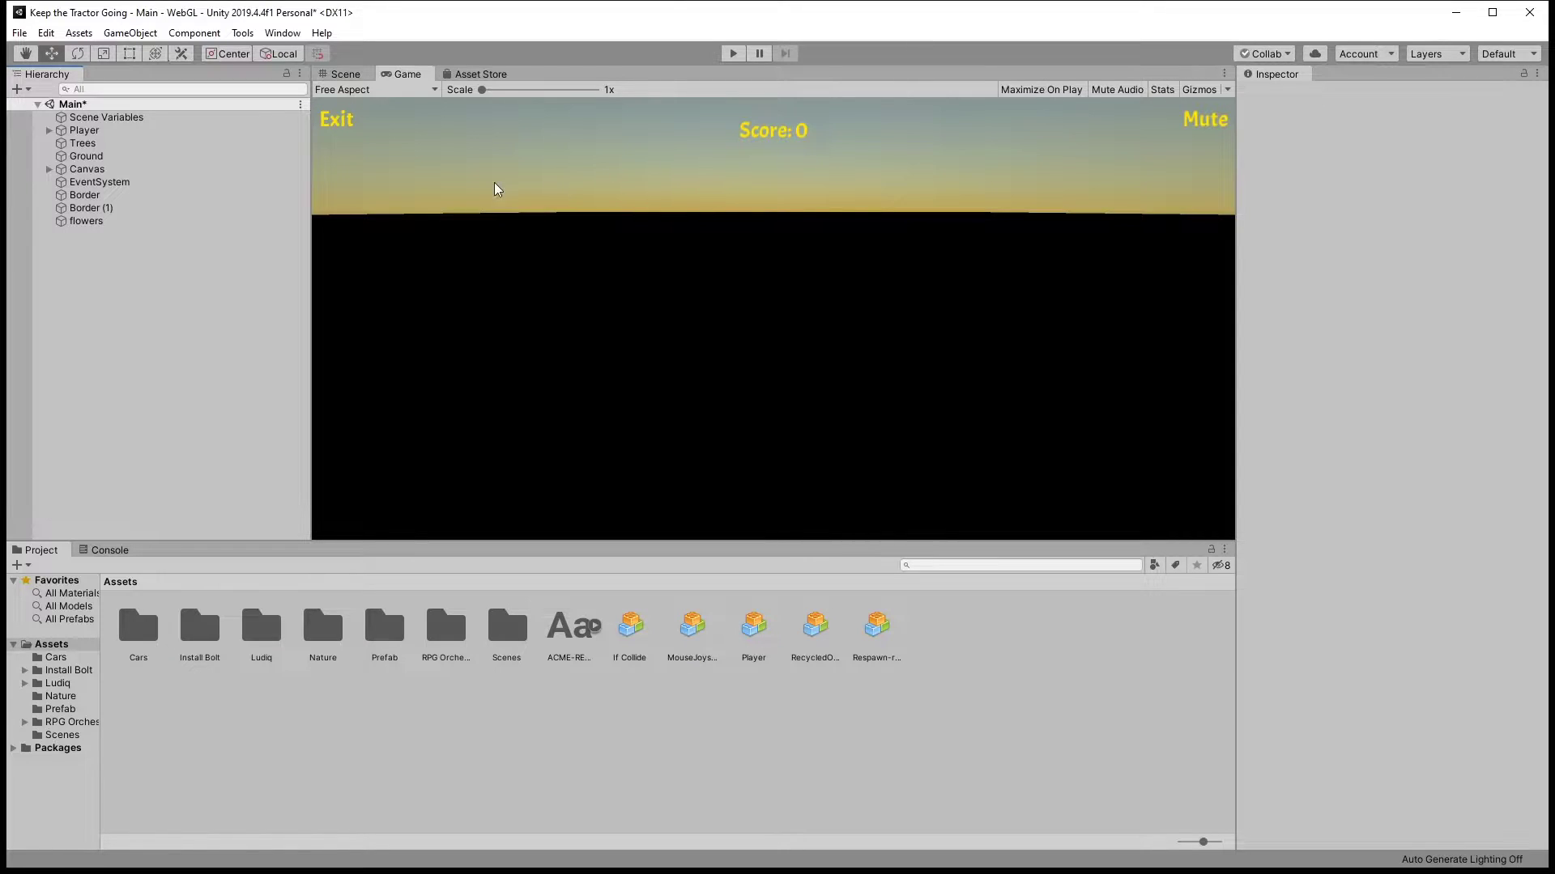
Set the Main Camera's Clear Flags to Solid Color with a black background
left_click(49, 130)
left_click(112, 235)
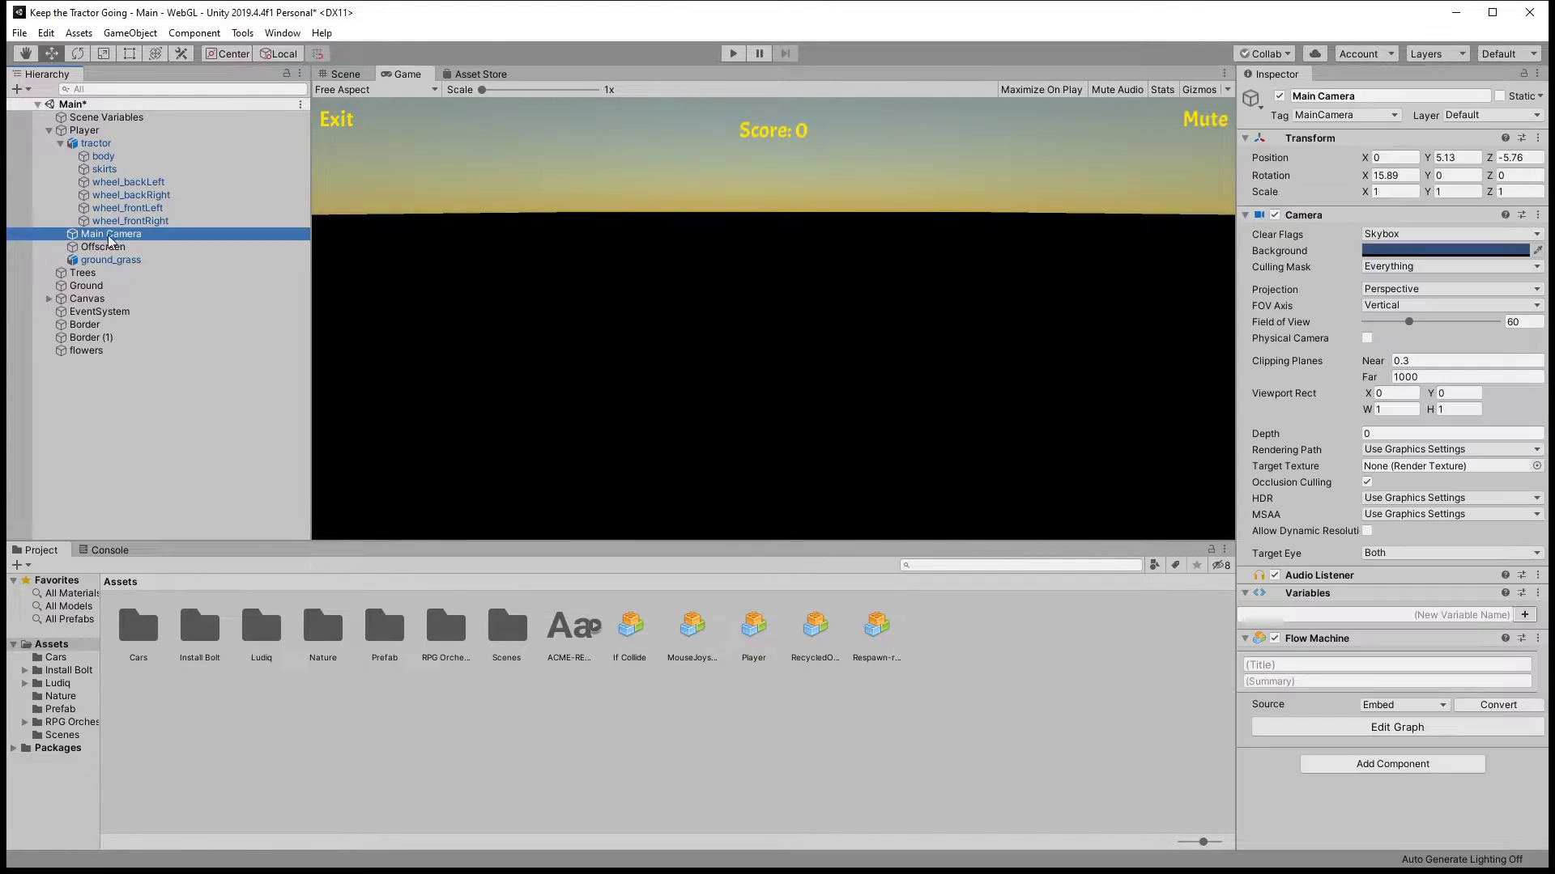
left_click(1396, 235)
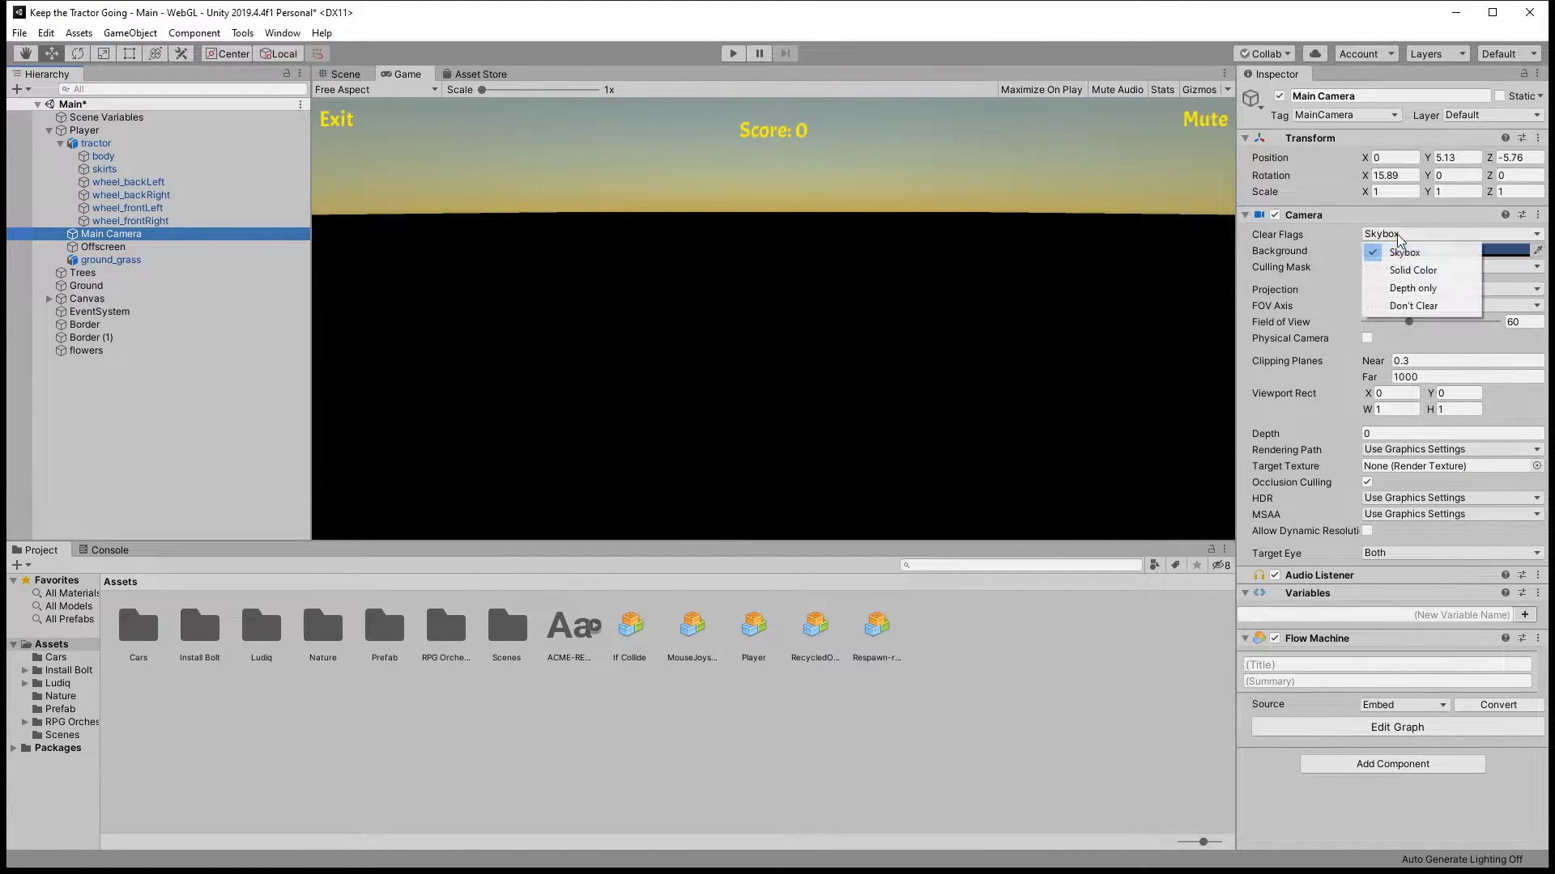
left_click(1431, 277)
left_click(1446, 250)
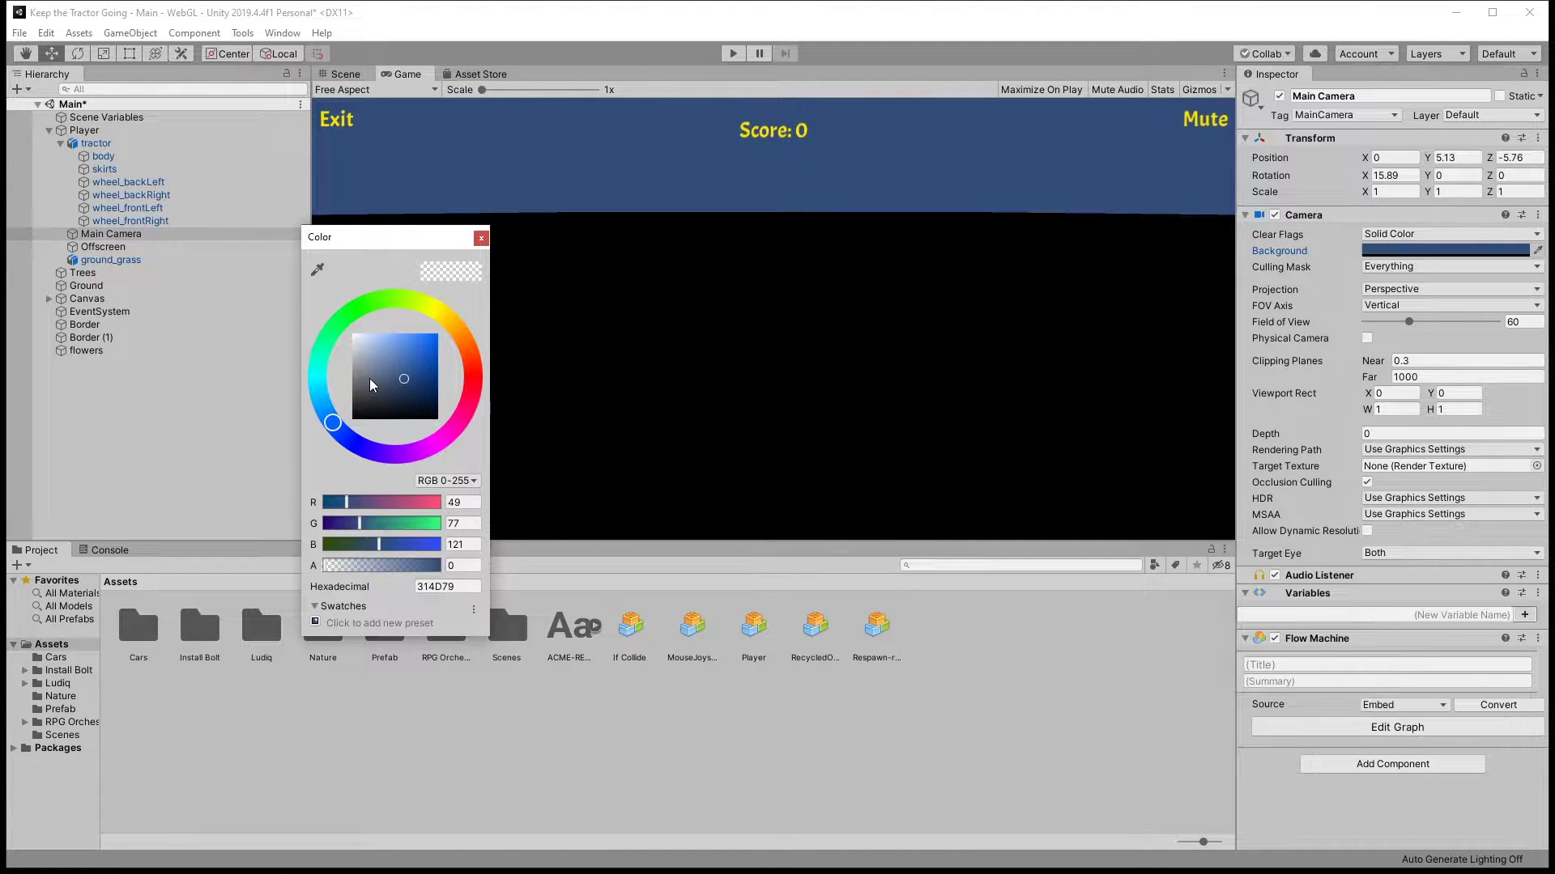
left_click_drag(373, 385, 293, 478)
left_click(481, 237)
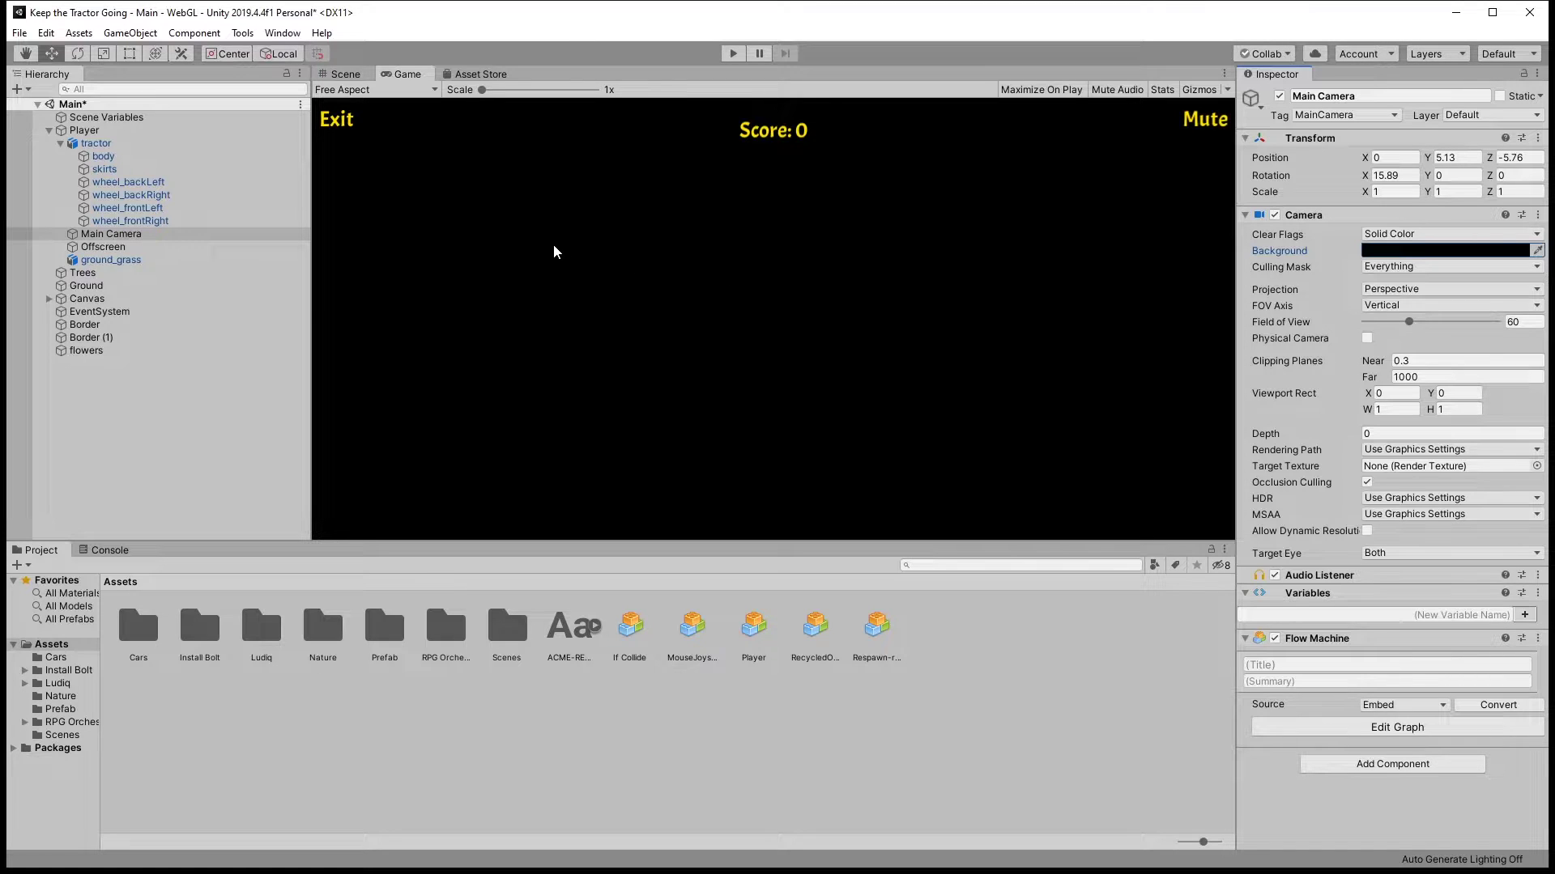
left_click(90, 143)
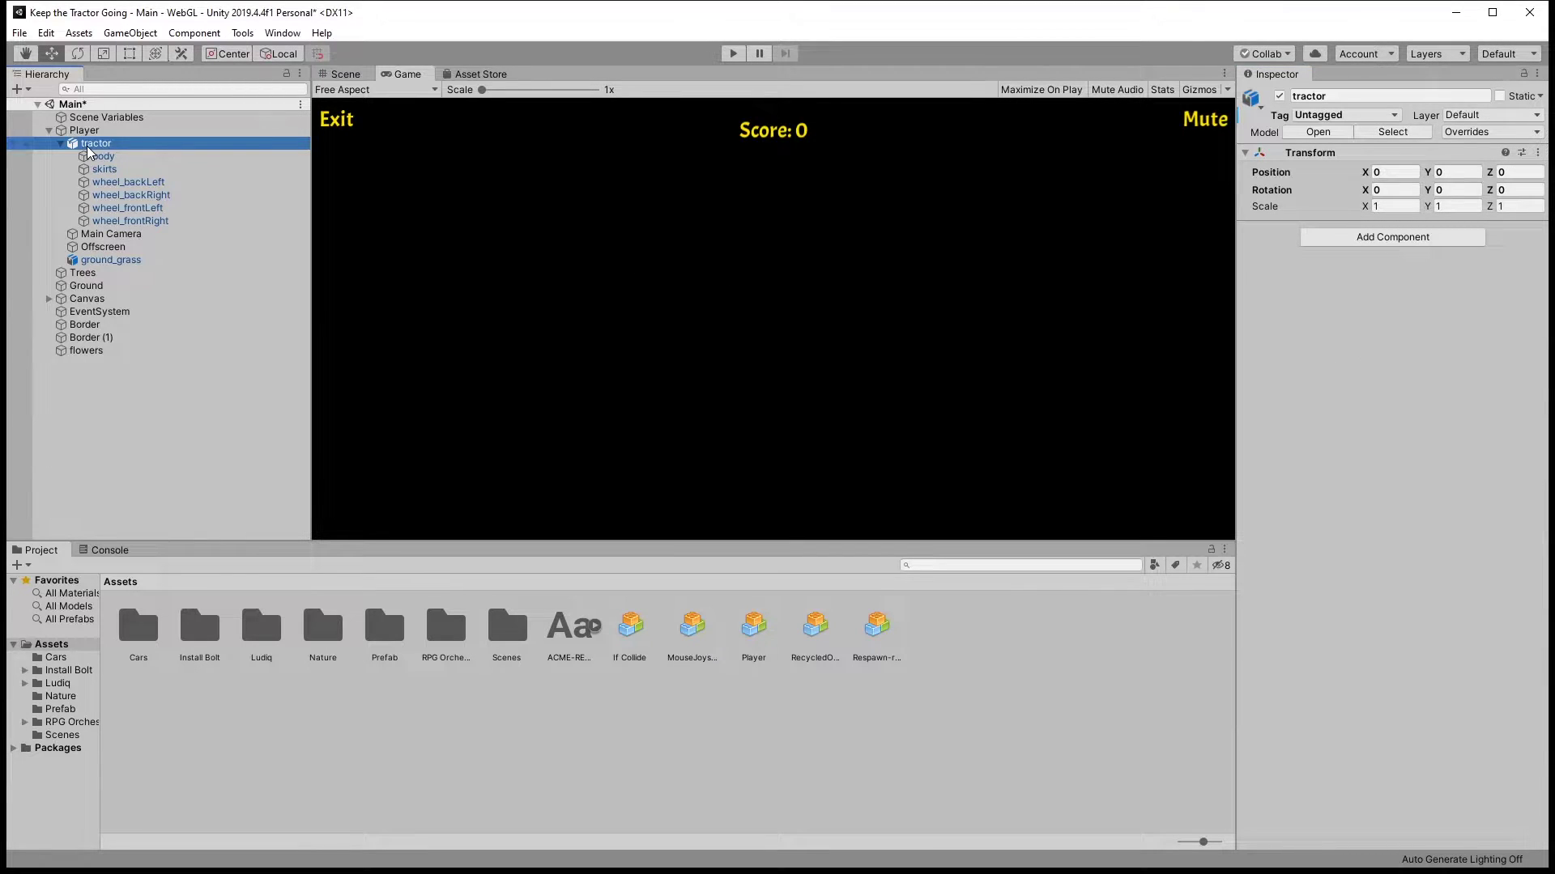
Add a spotlight under the tractor named Spot Light R
right_click(94, 146)
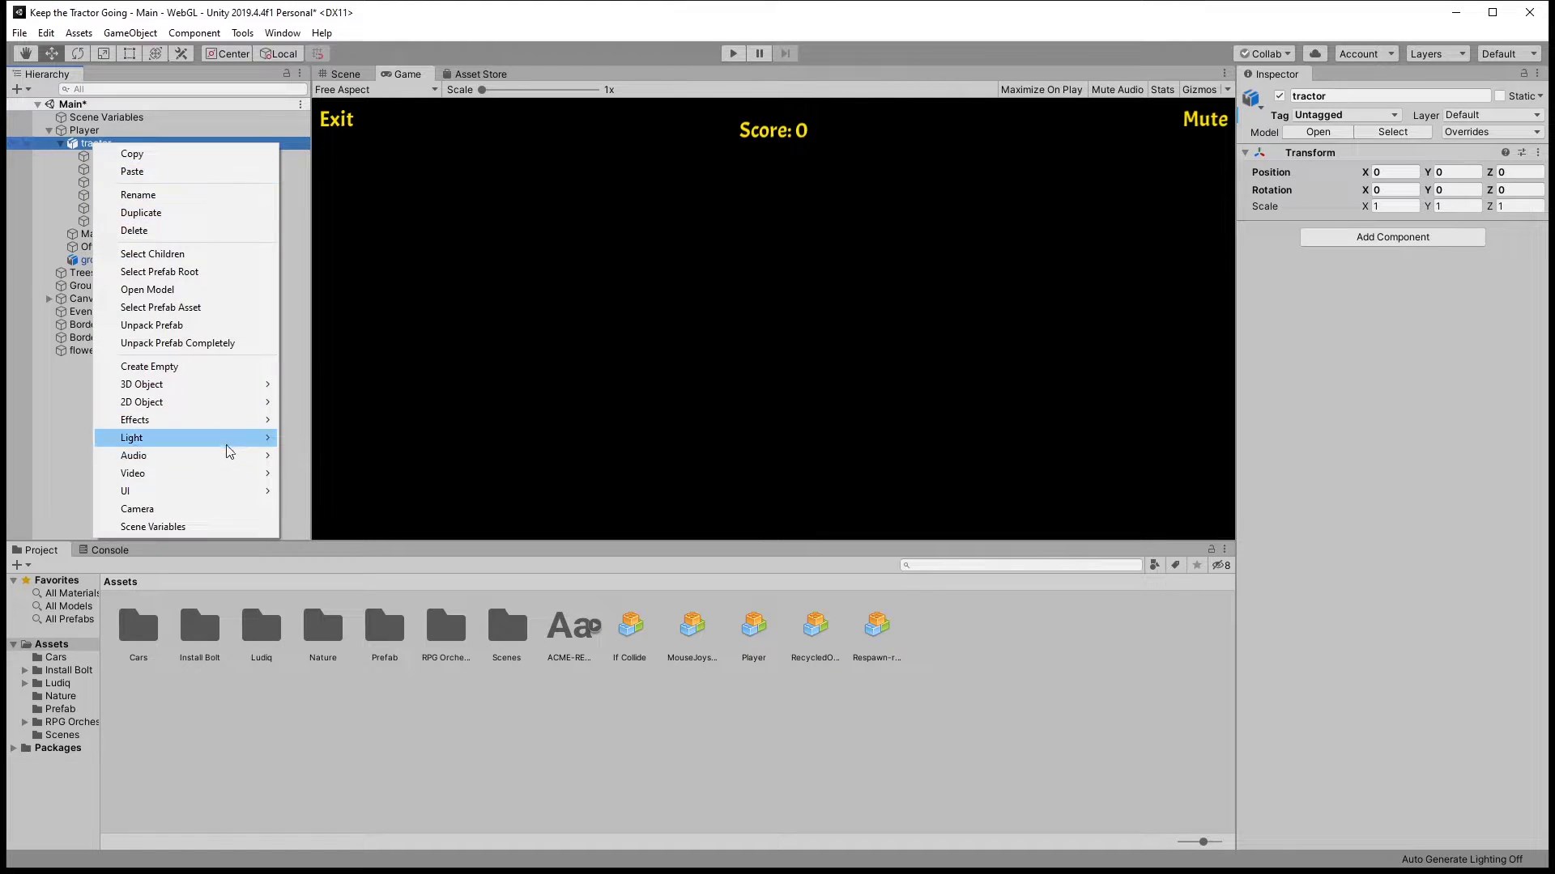
mouse_move(239, 438)
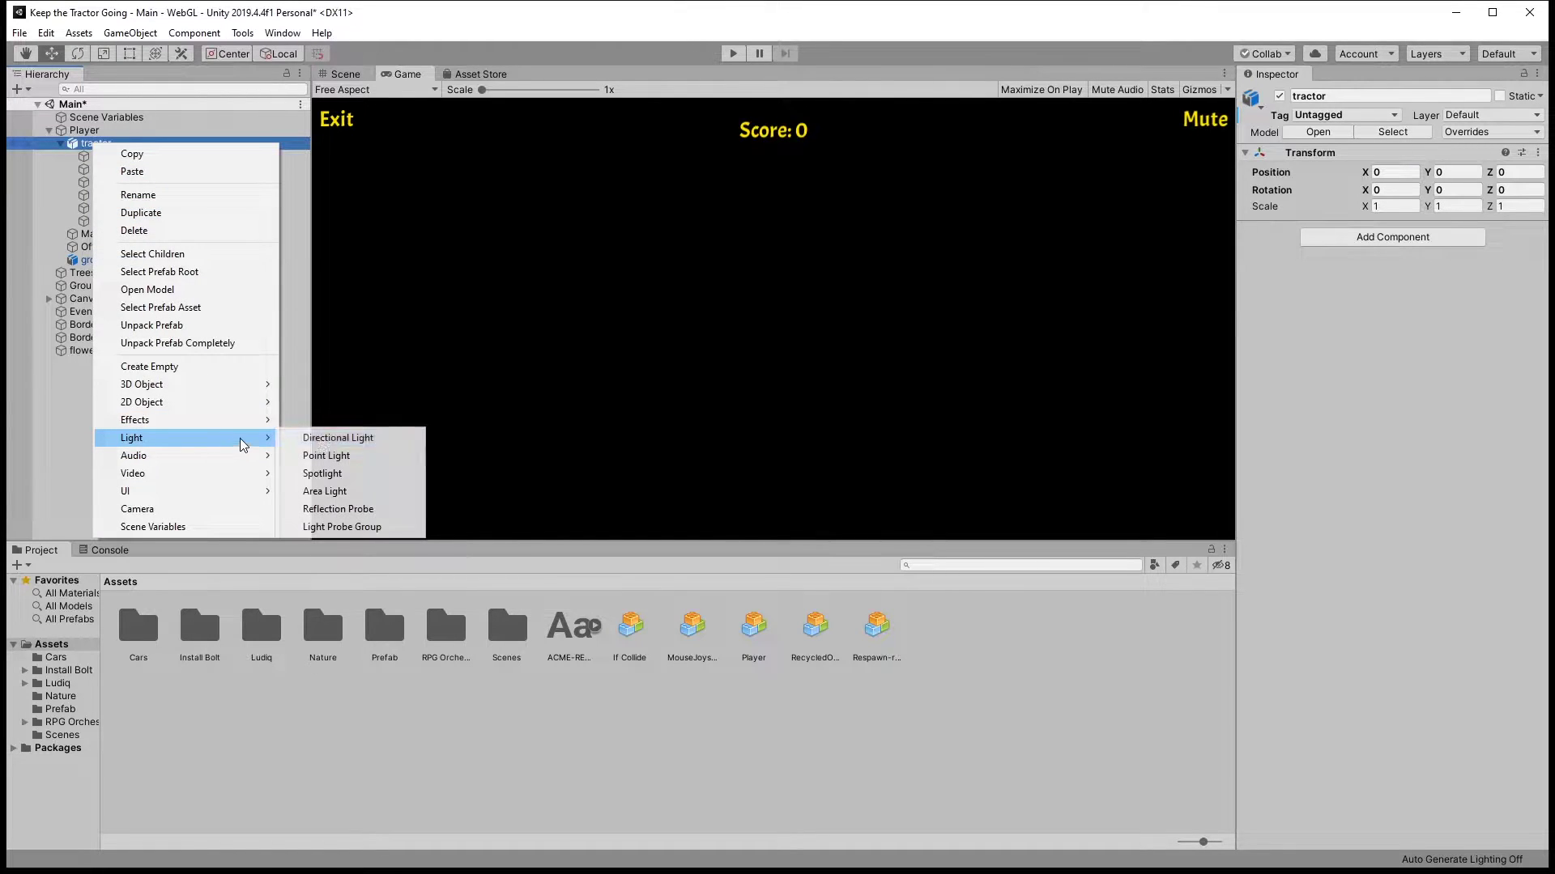
left_click(351, 475)
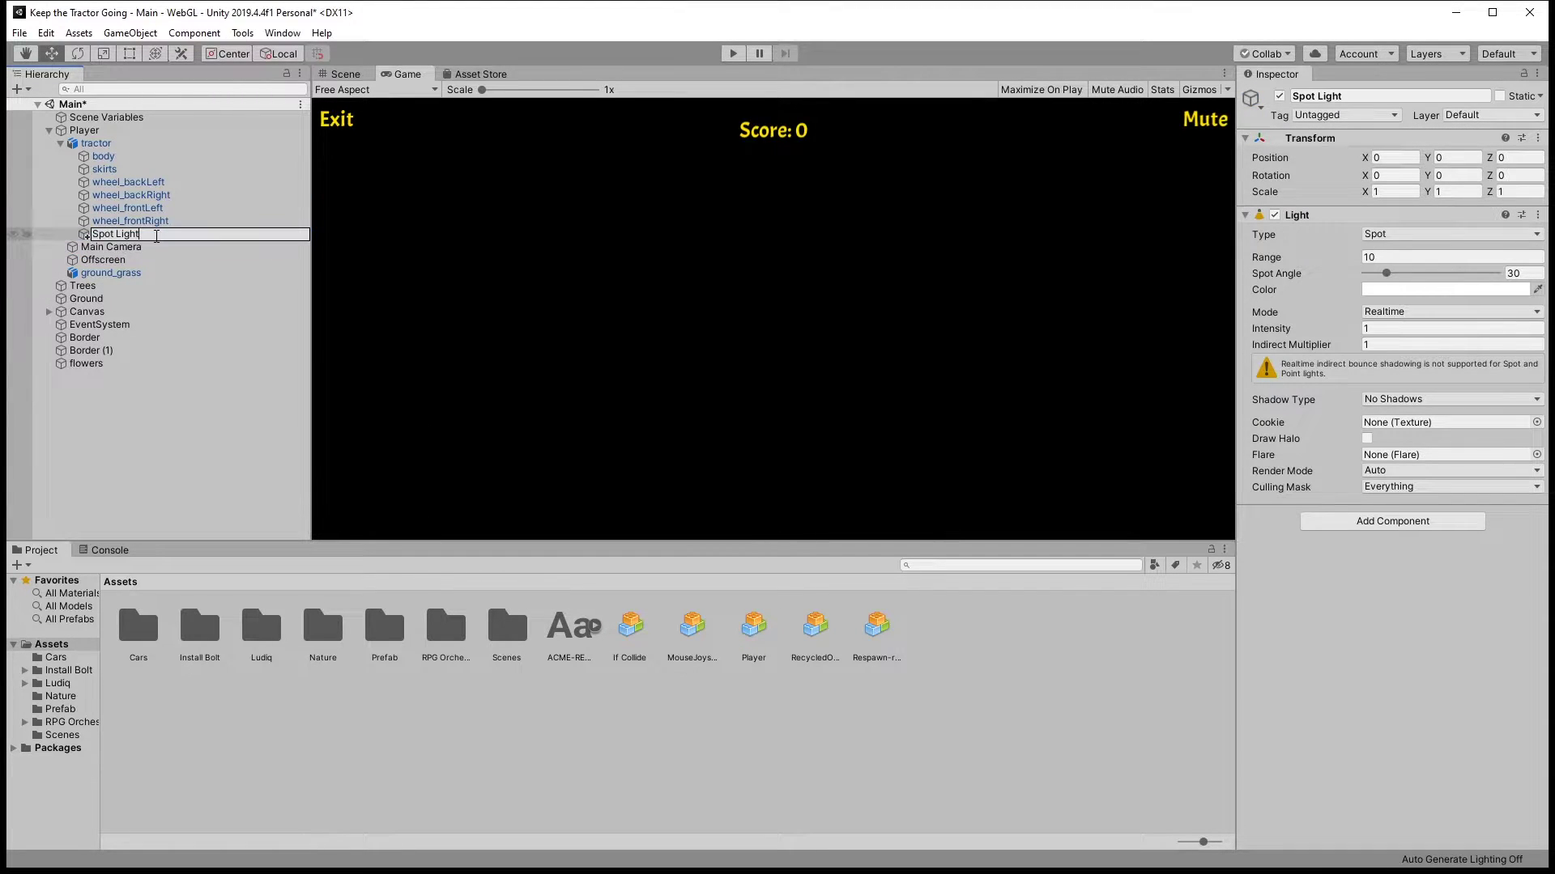
key("Return")
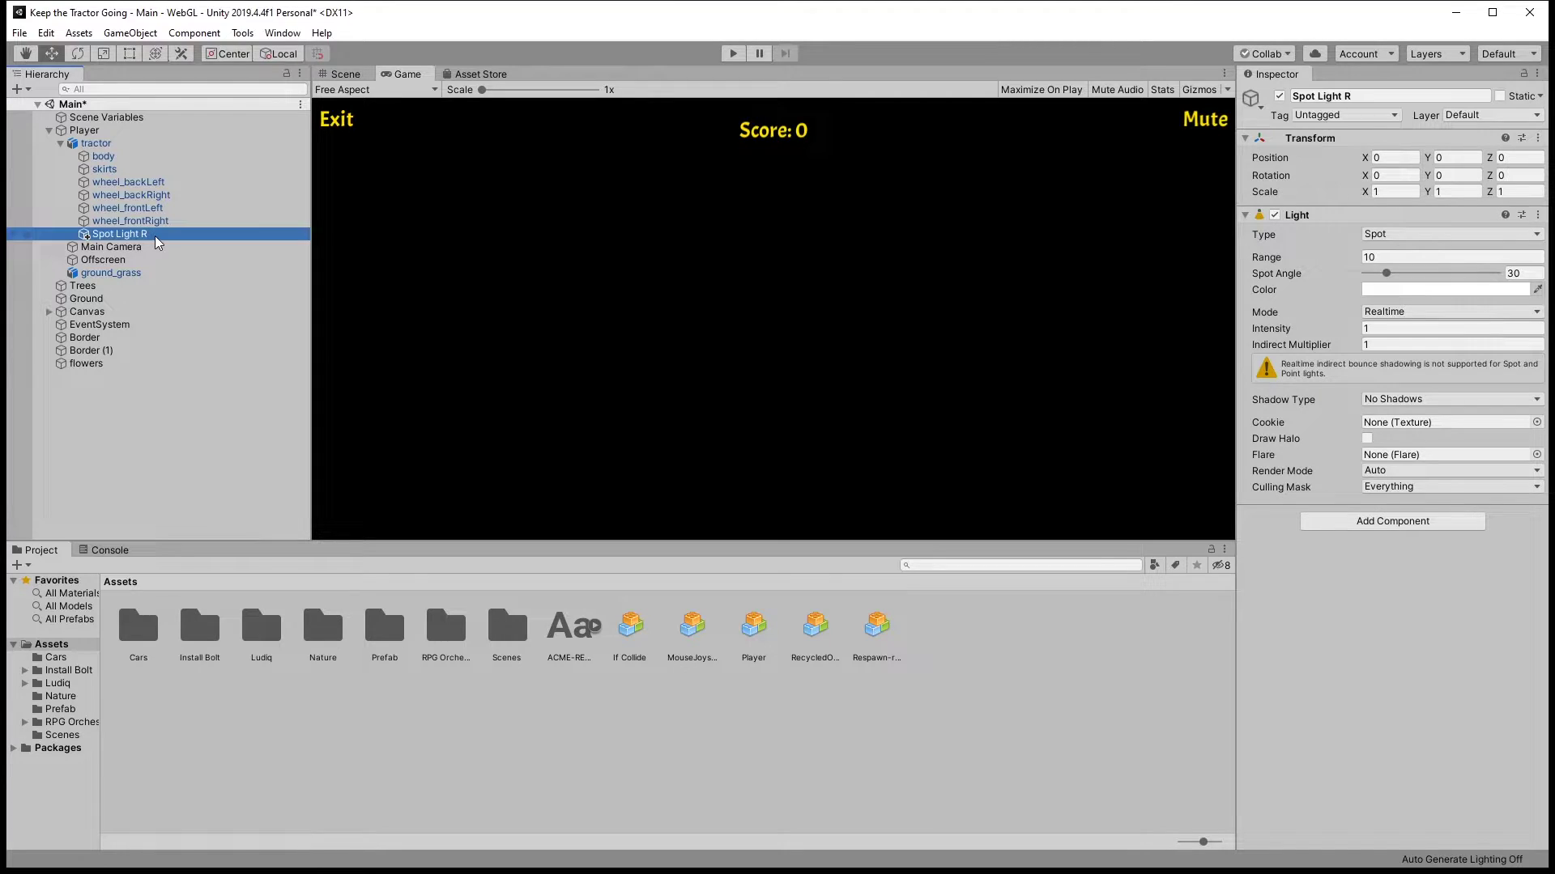
Duplicate Spot Light R and rename the copy Spot Light L
key("ctrl+d")
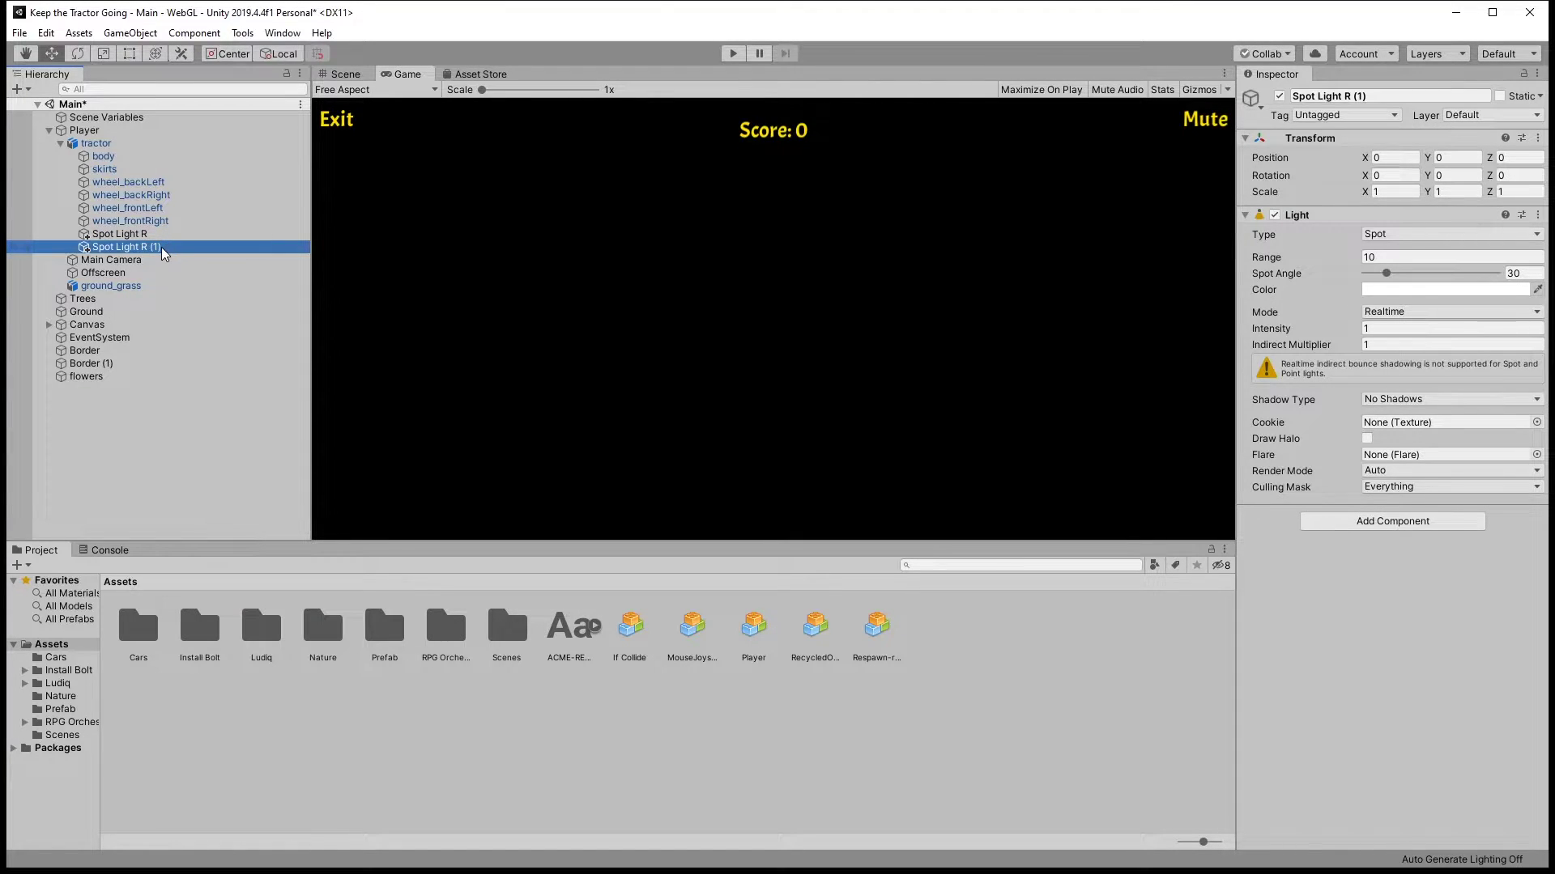
left_click(166, 247)
key("BackSpace")
key("BackSpace")
key("BackSpace")
key("BackSpace")
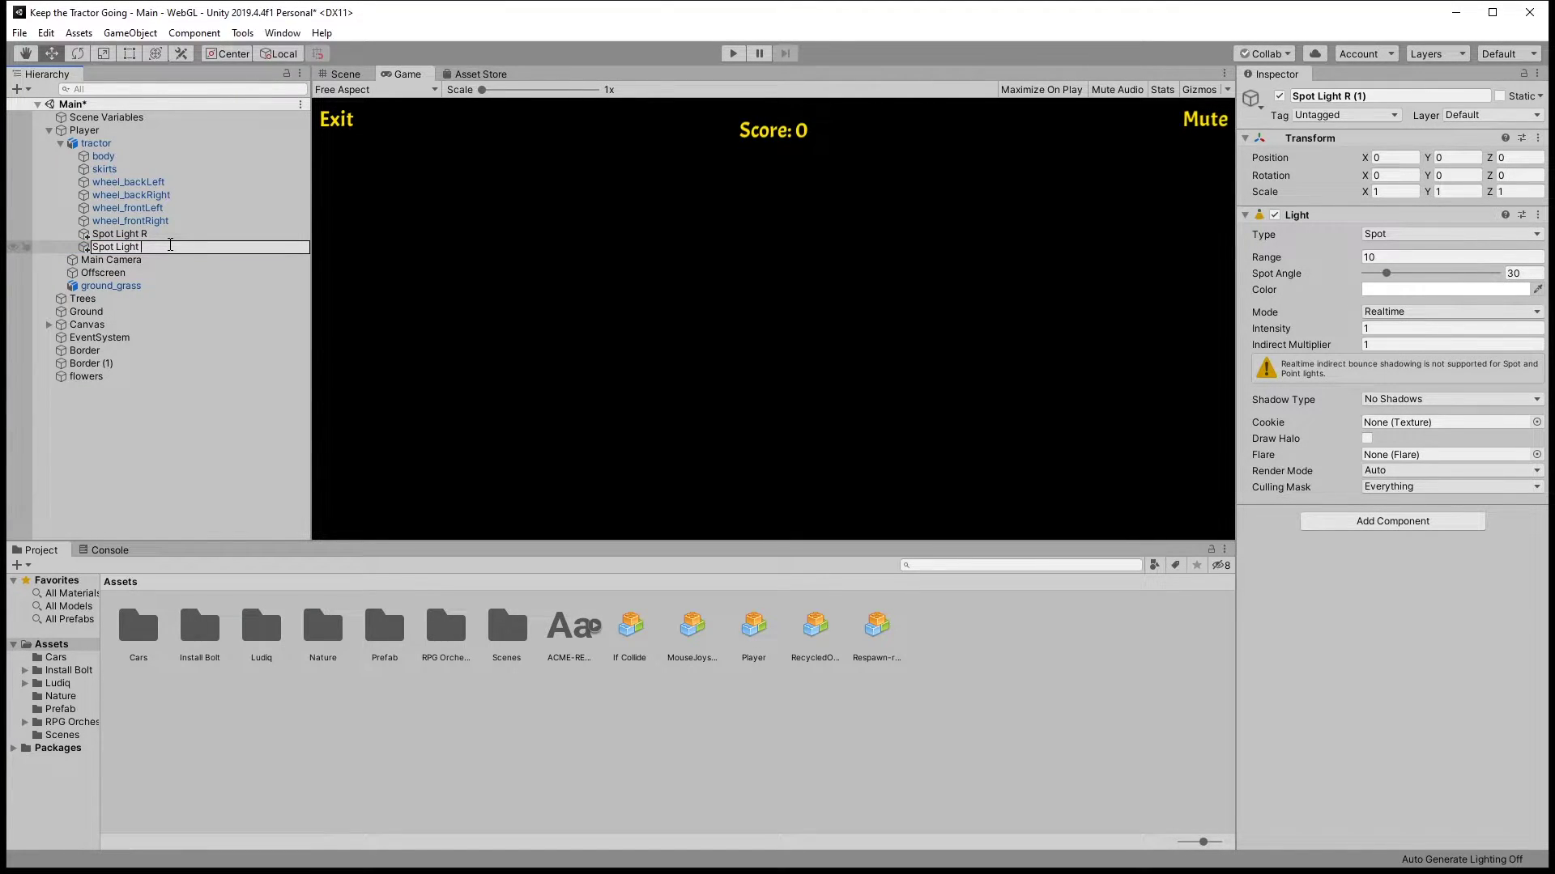
type("L")
key("Return")
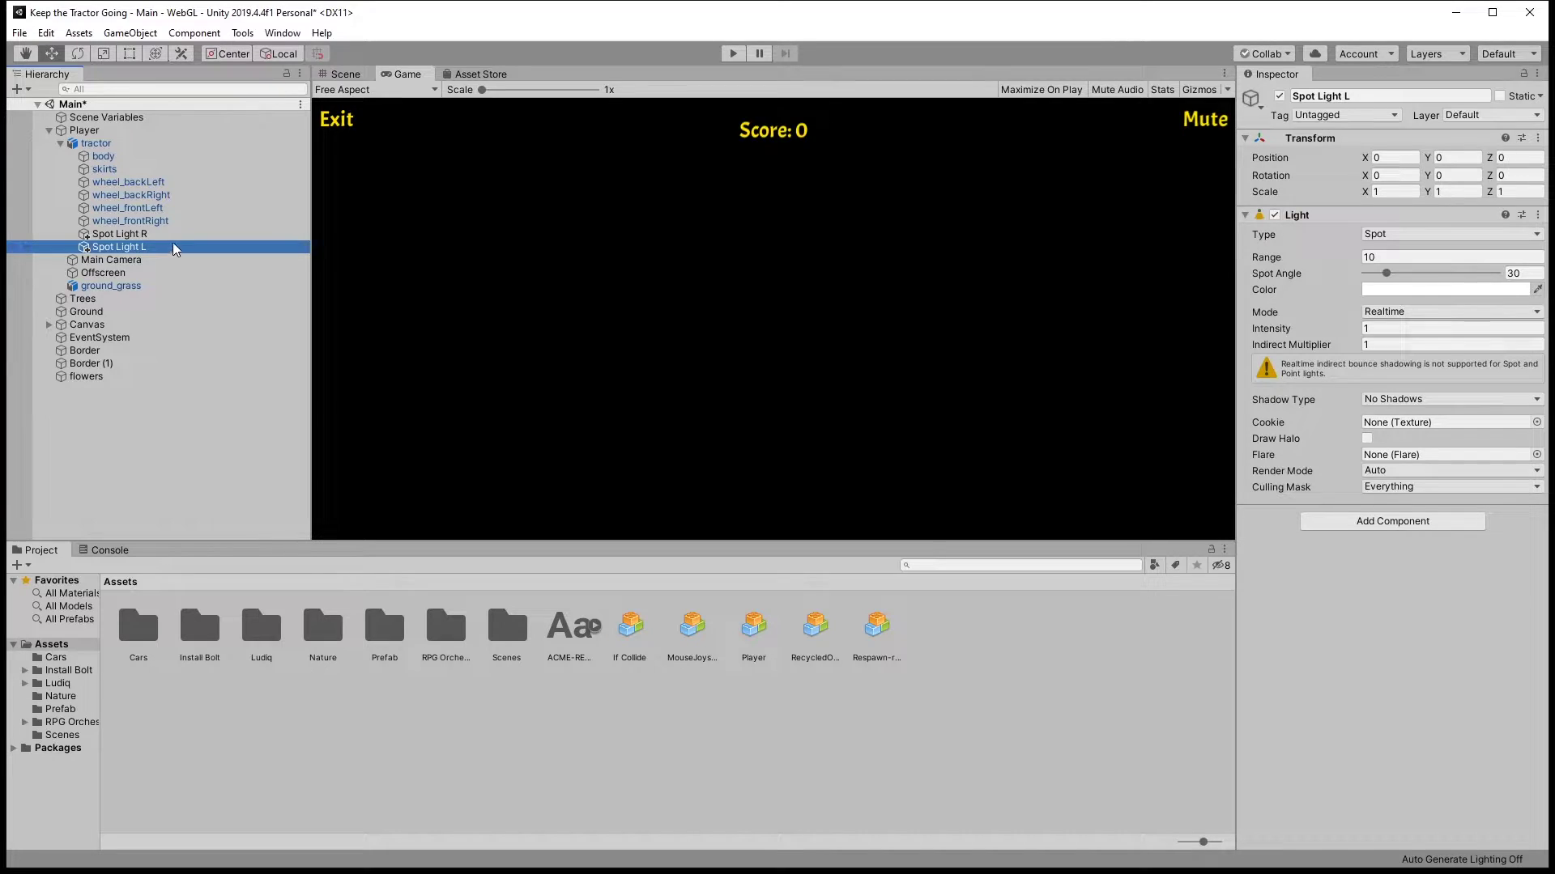
right_click(96, 143)
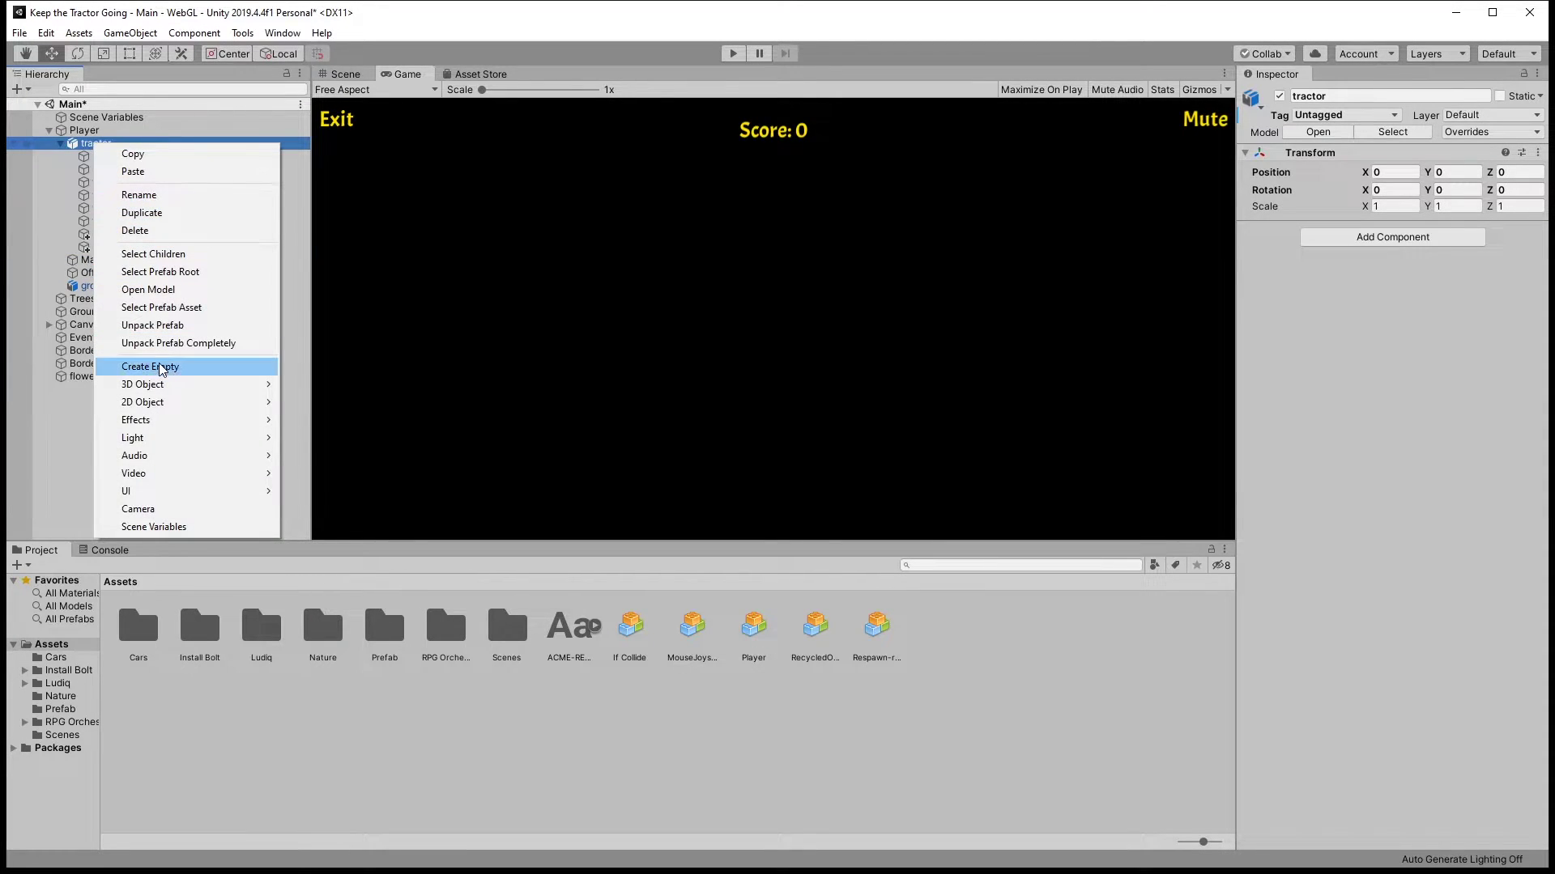
Create an empty child object named Lights under the tractor
left_click(150, 367)
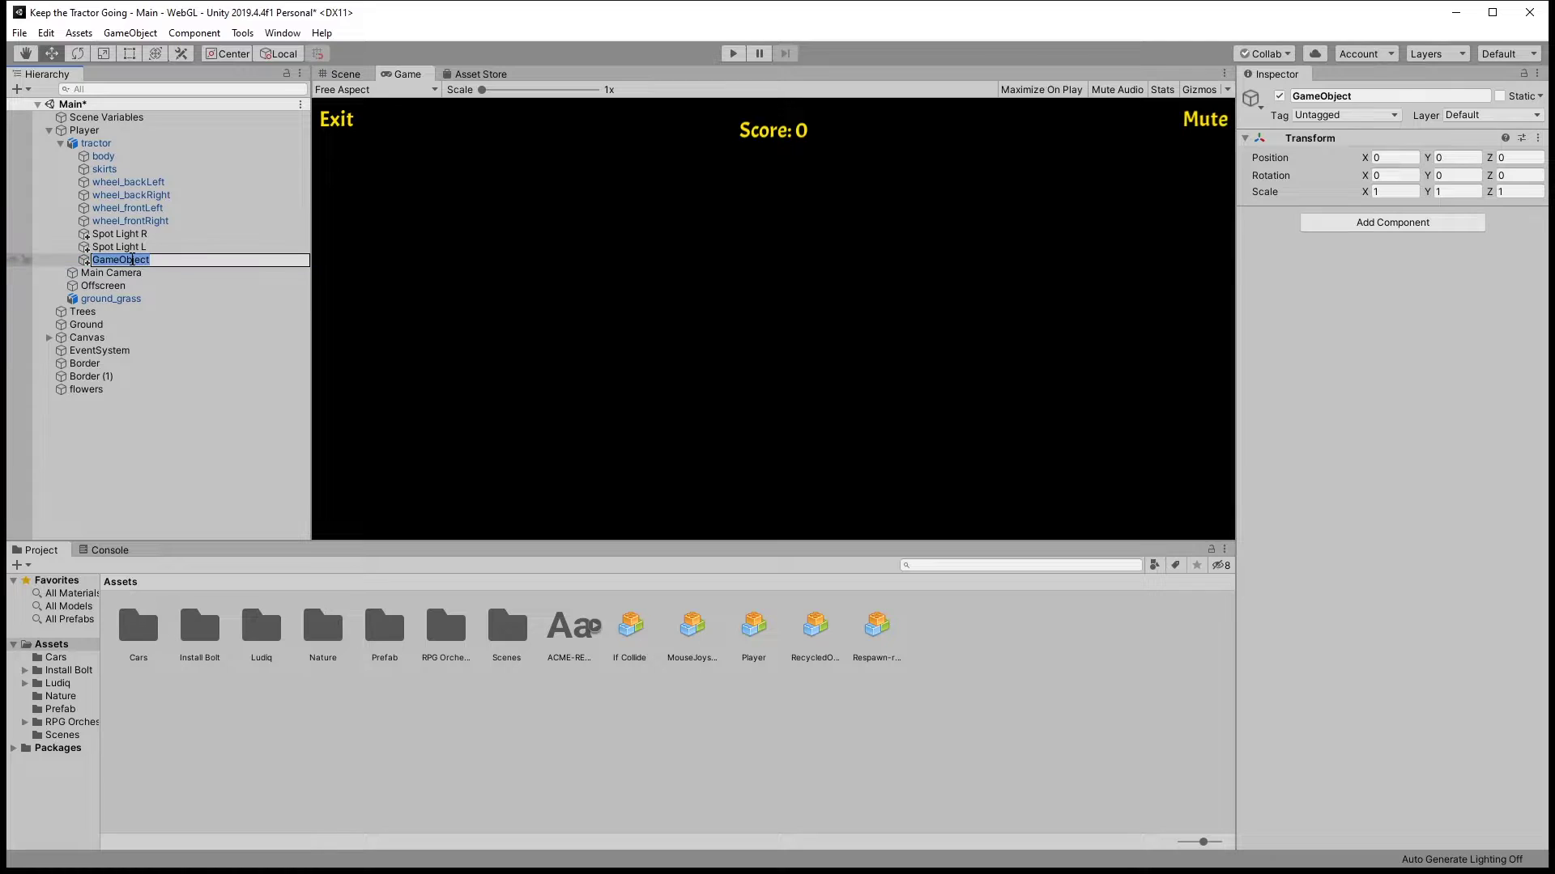
type("Lights")
key("Return")
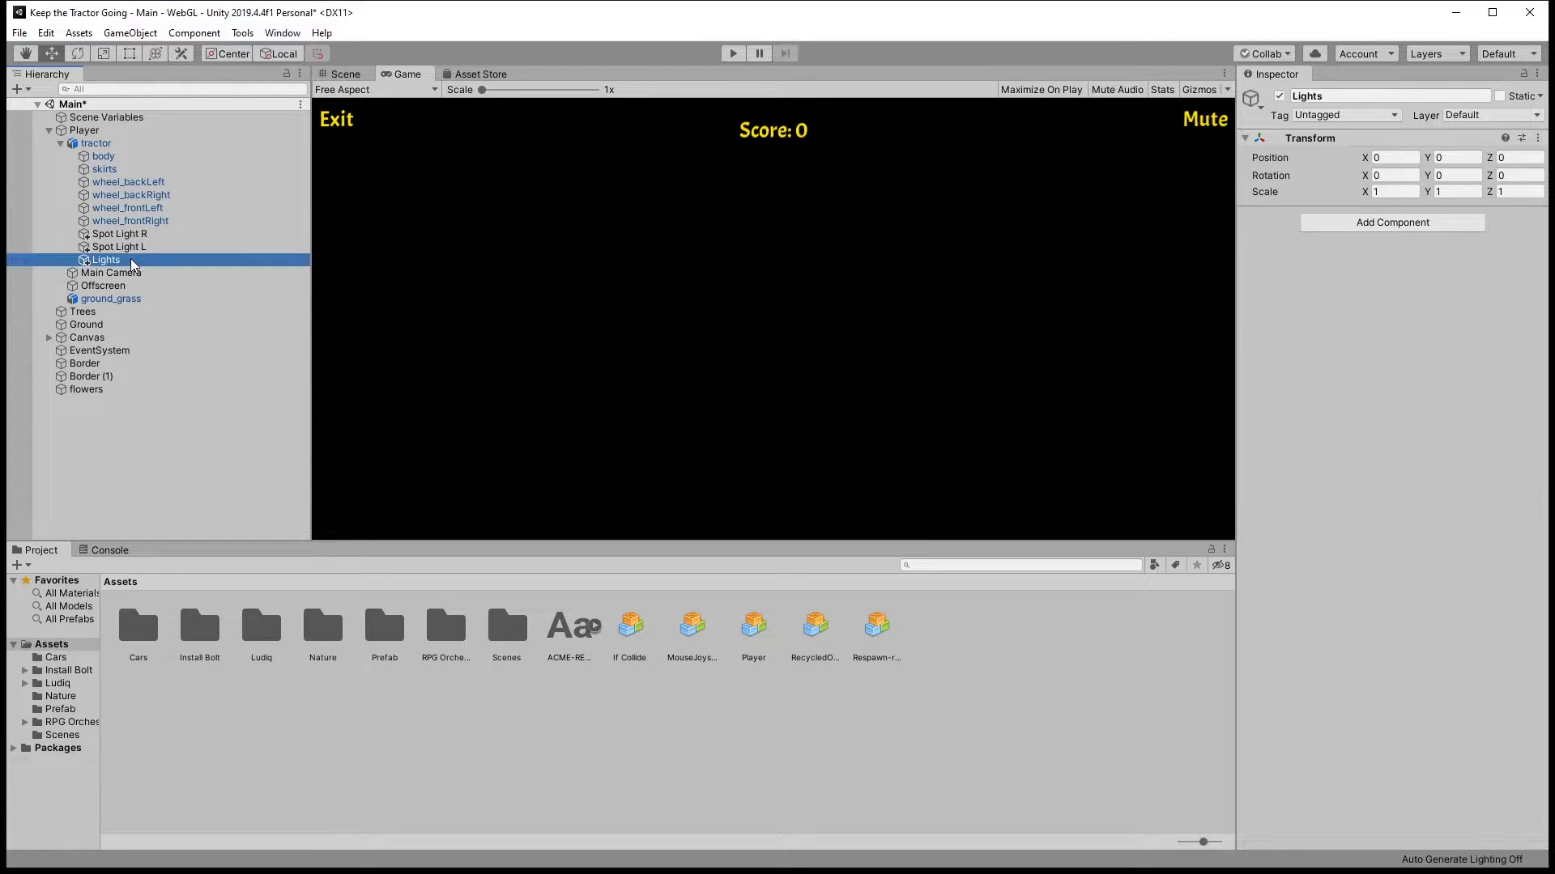
Move Spot Light R and Spot Light L into Lights, then show the Scene view
left_click(119, 234)
left_click(119, 247, "shift")
mouse_move(119, 247)
left_mouse_down()
mouse_move(111, 264)
mouse_move(130, 263)
left_mouse_up()
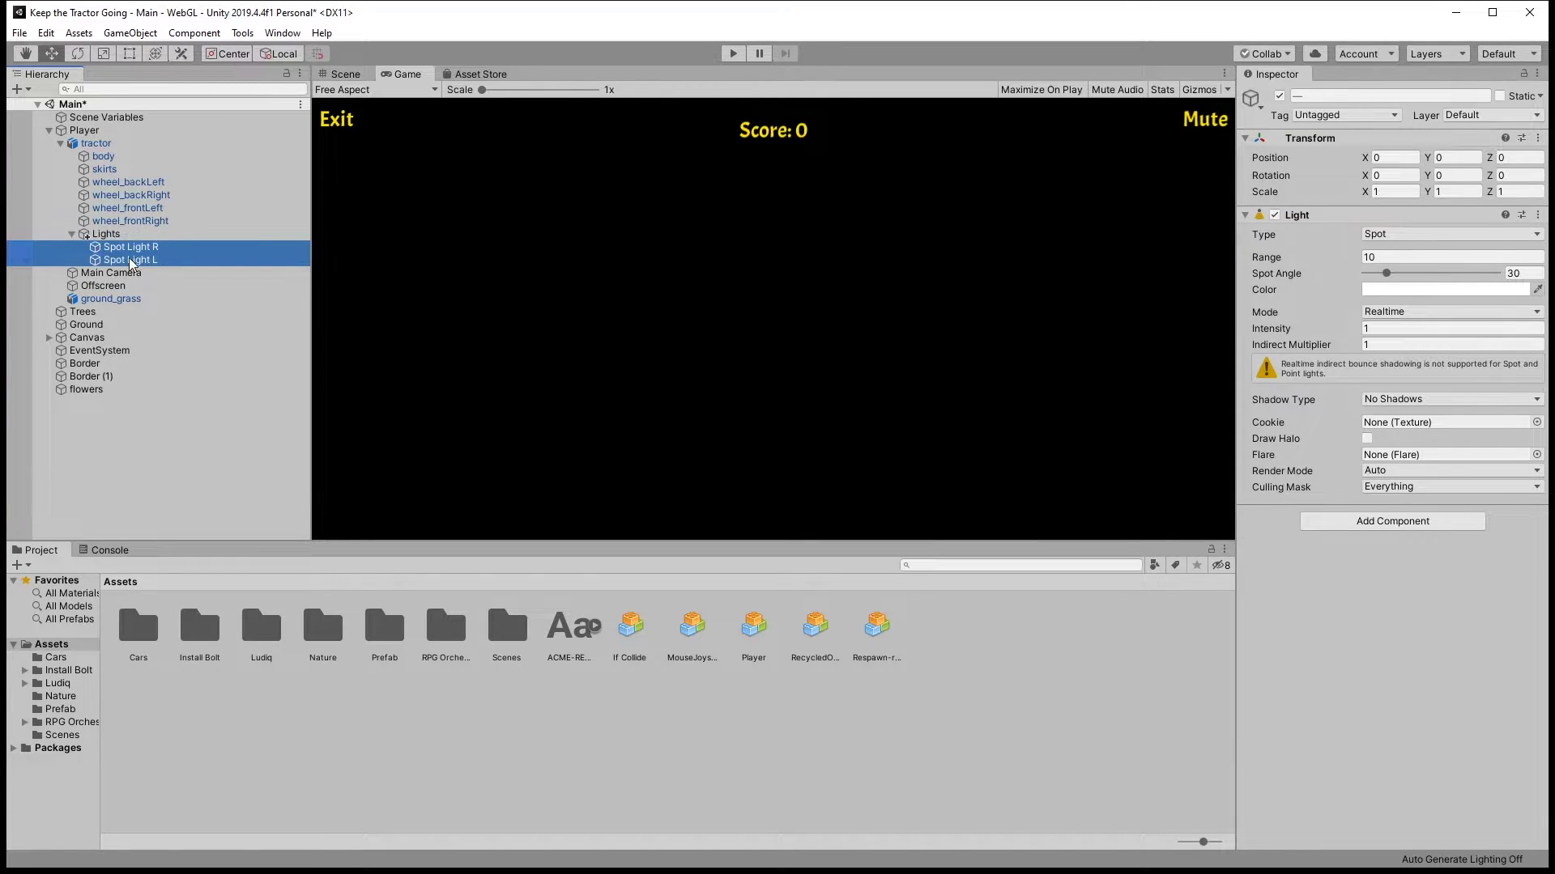
left_click(108, 234)
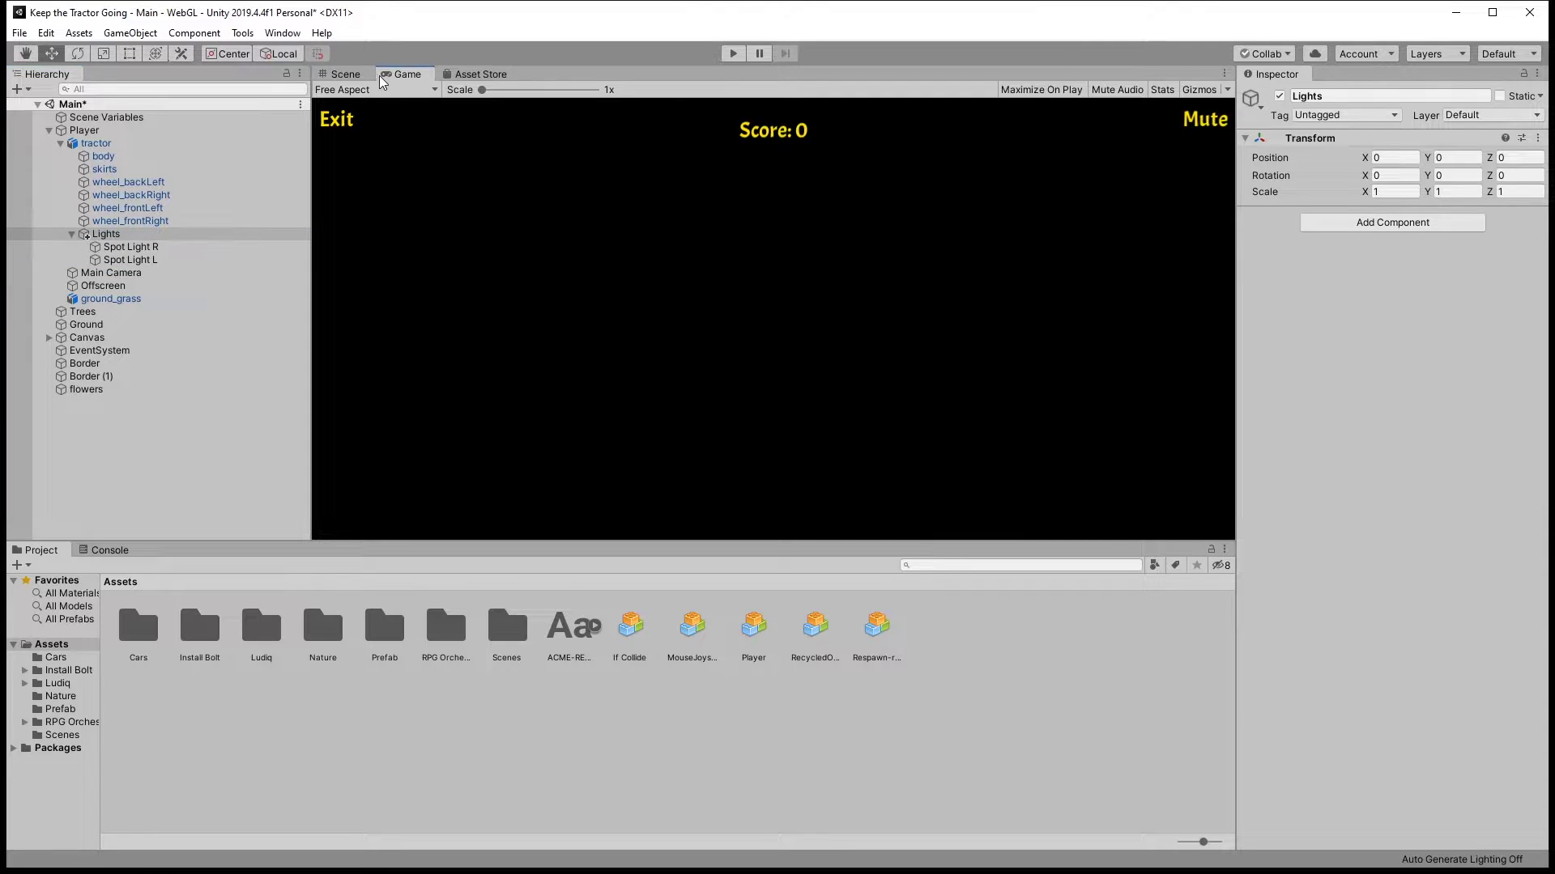
left_click(346, 74)
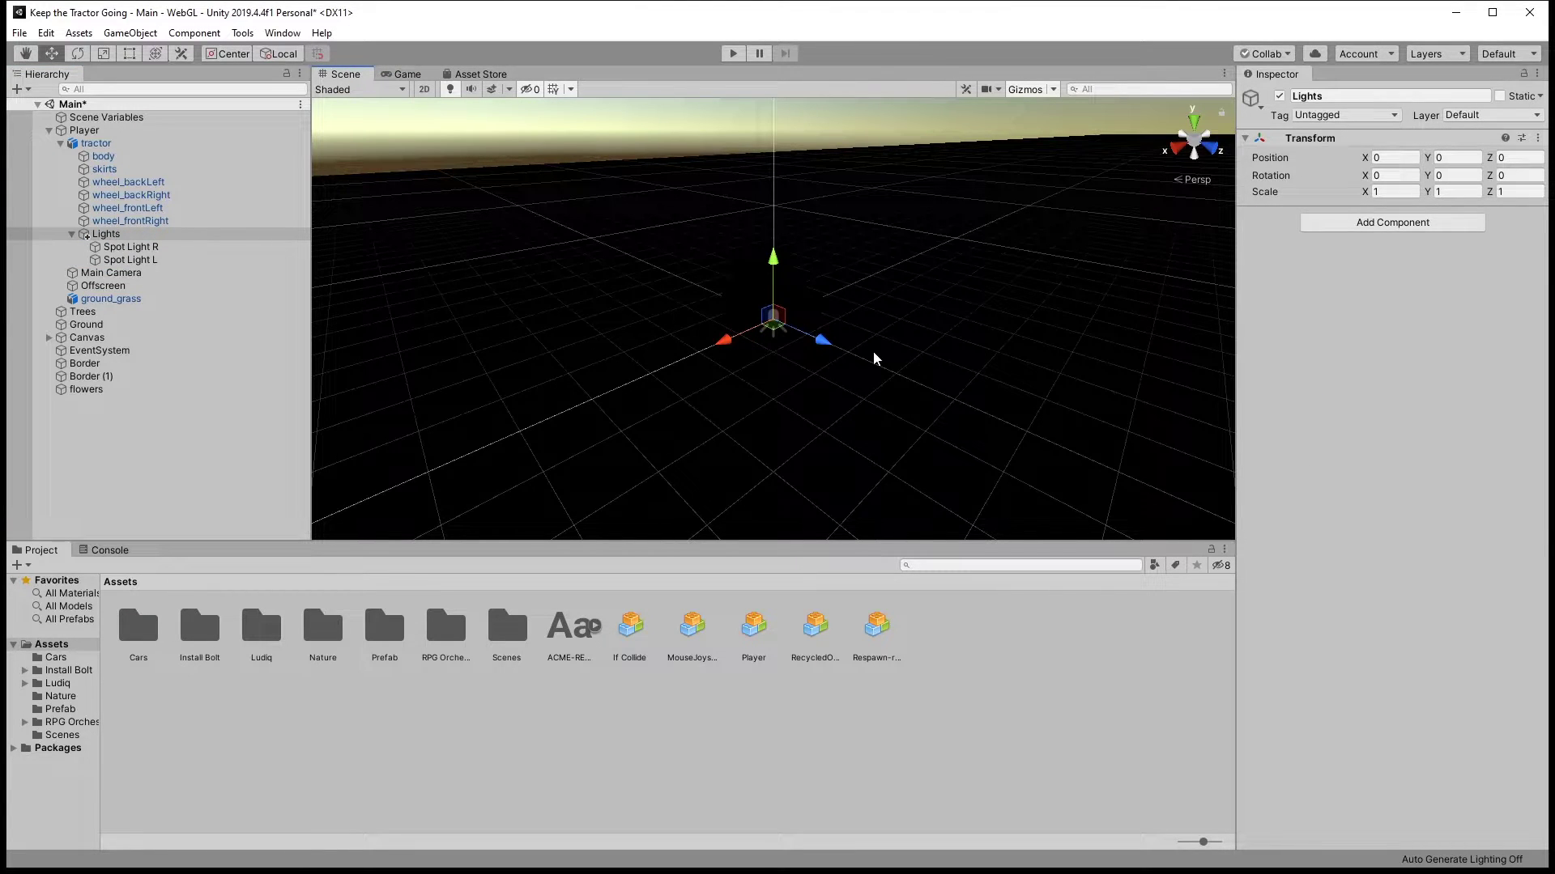
Enable Scene view lighting and move the Lights group to position 0, 0.6, 1
left_click(450, 89)
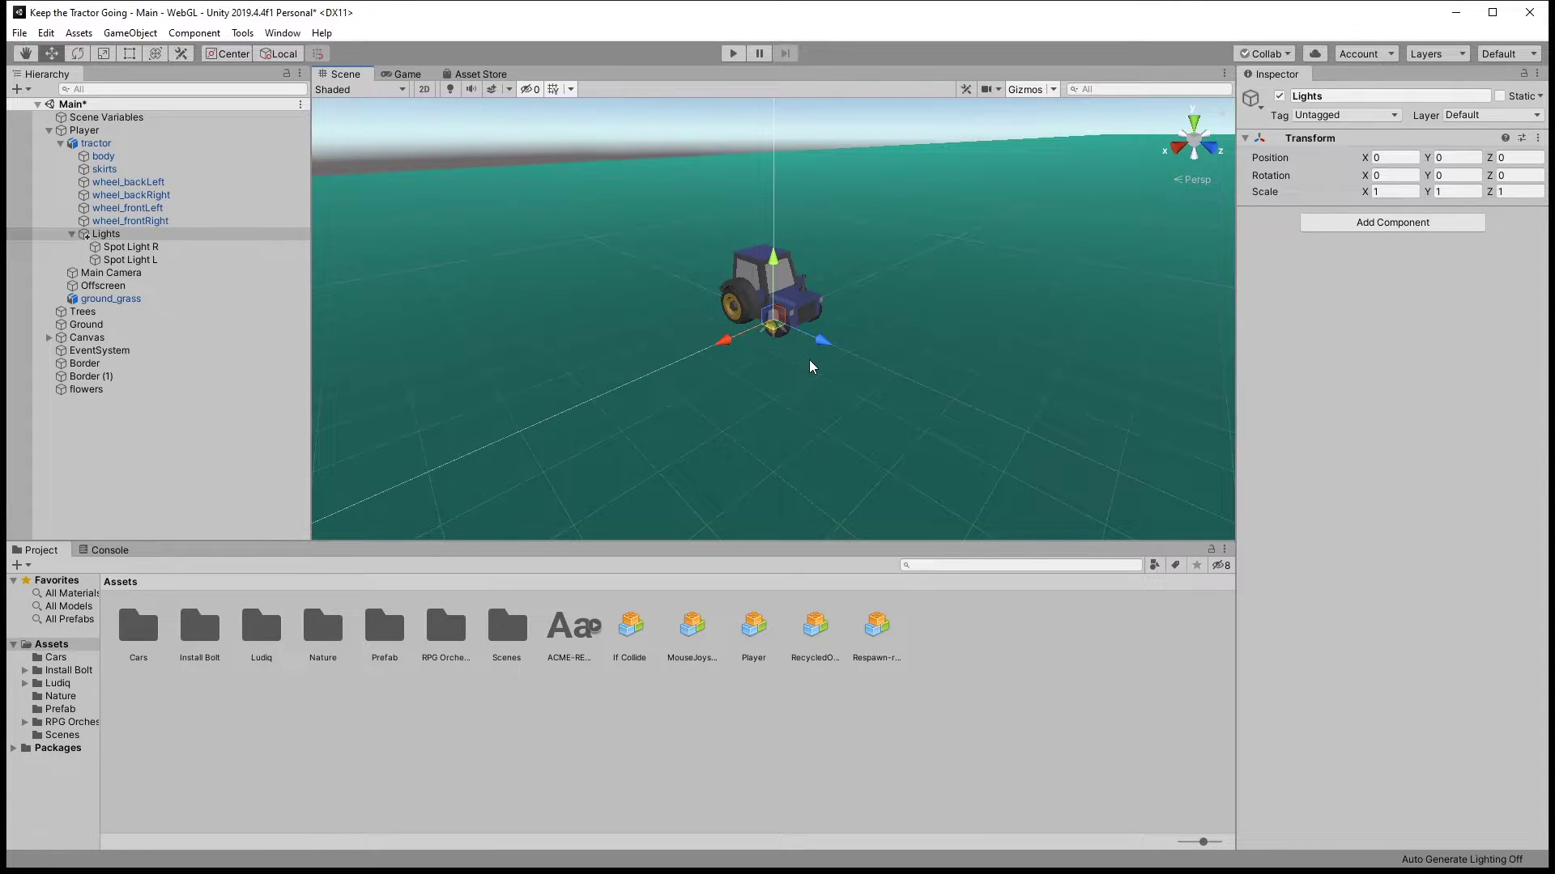
scroll(809, 360, "up", 3)
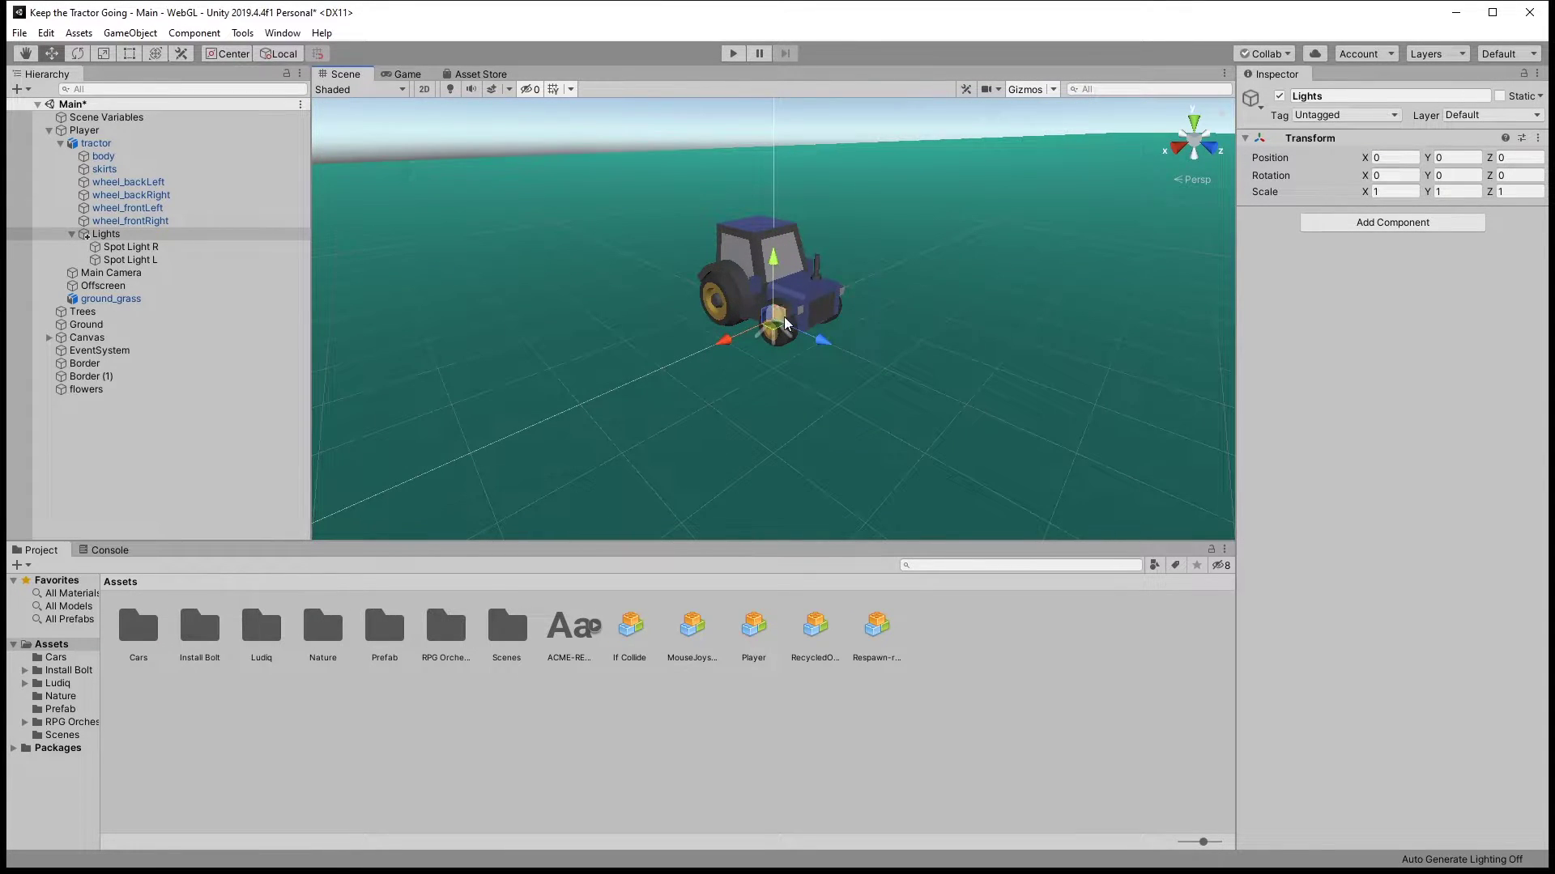
left_click_drag(769, 259, 770, 229)
left_click_drag(821, 301, 858, 324)
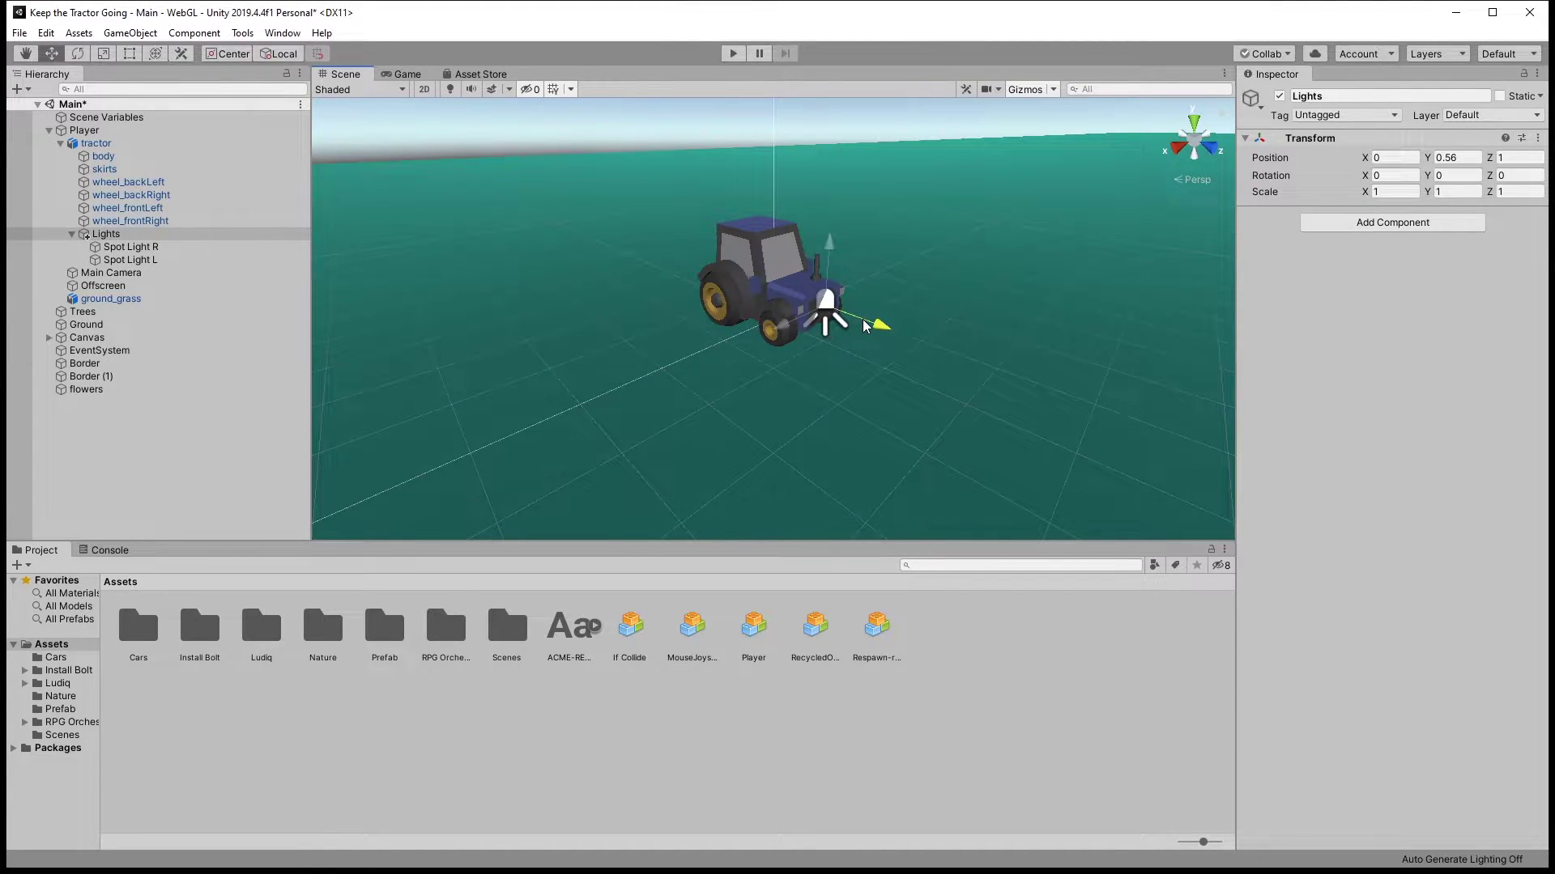
left_click_drag(830, 246, 833, 264)
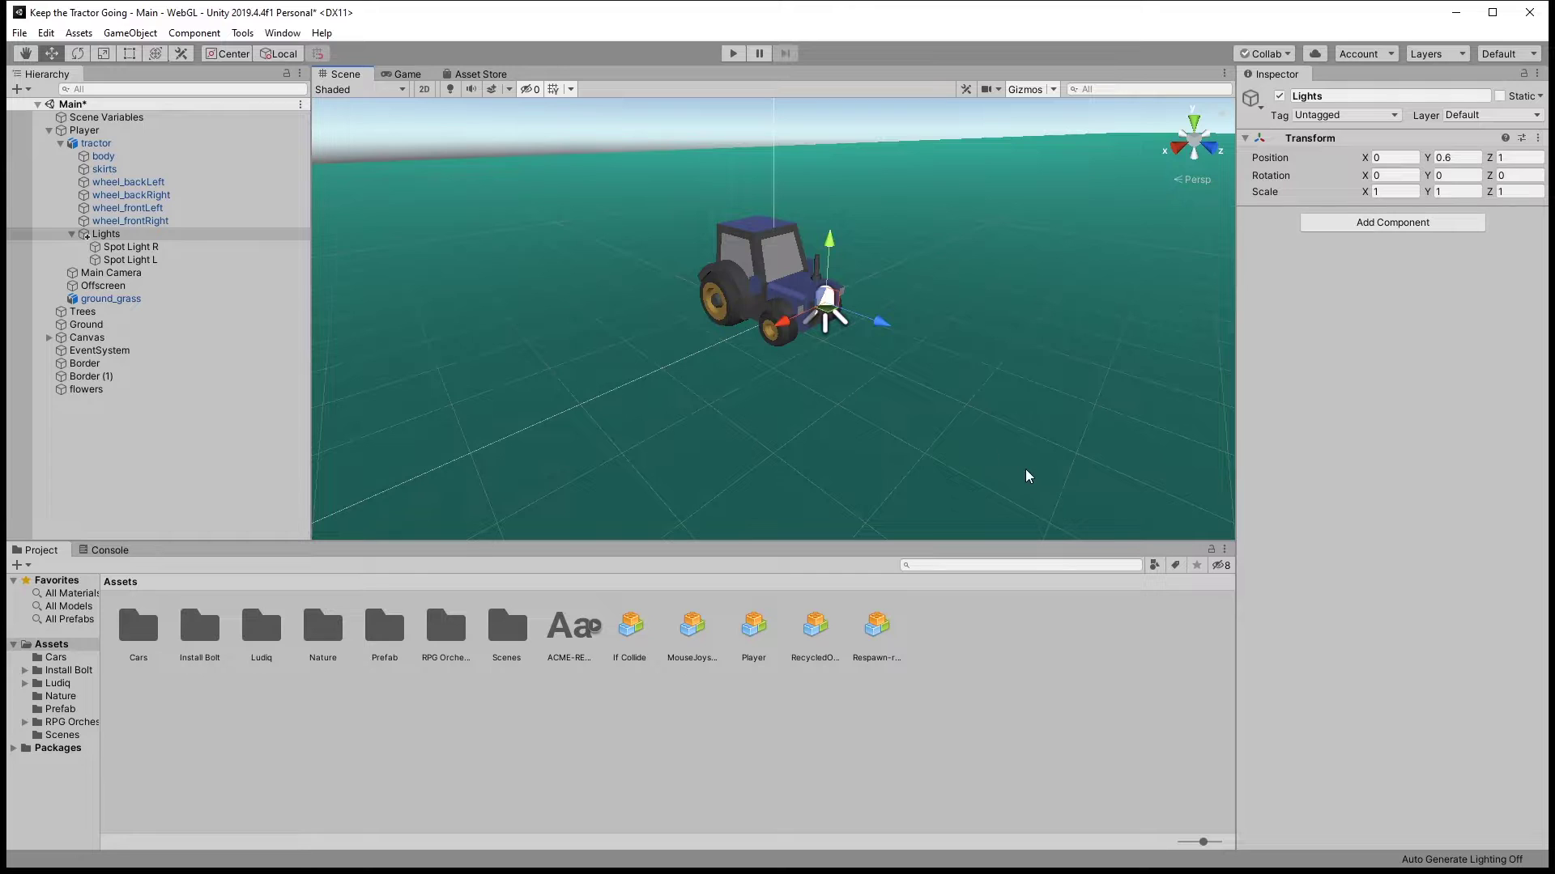
double_click(105, 233)
left_click(130, 246)
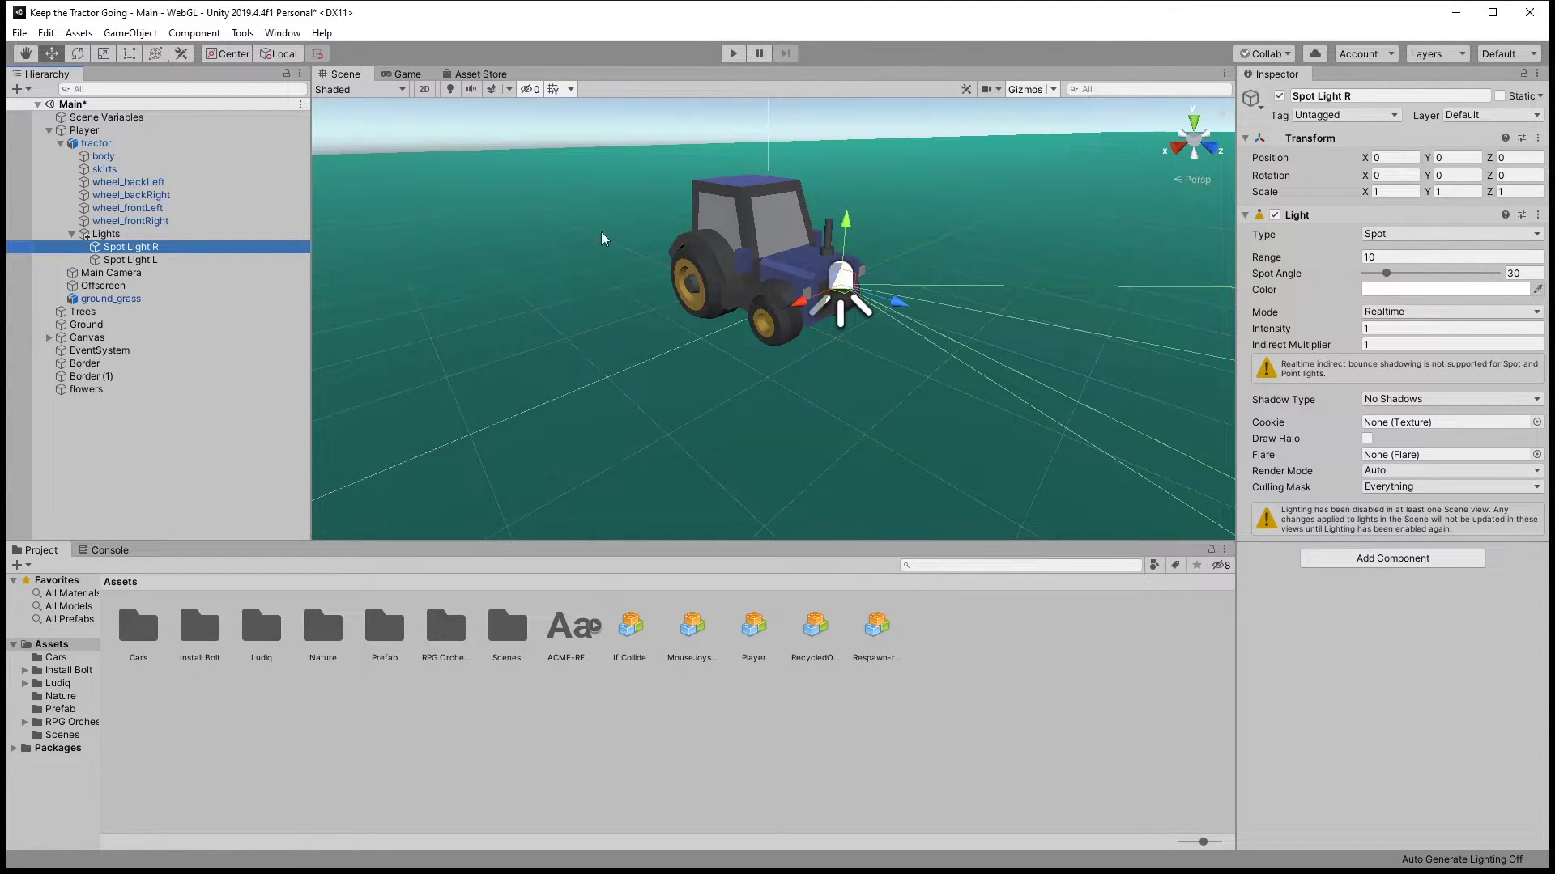
key("Left")
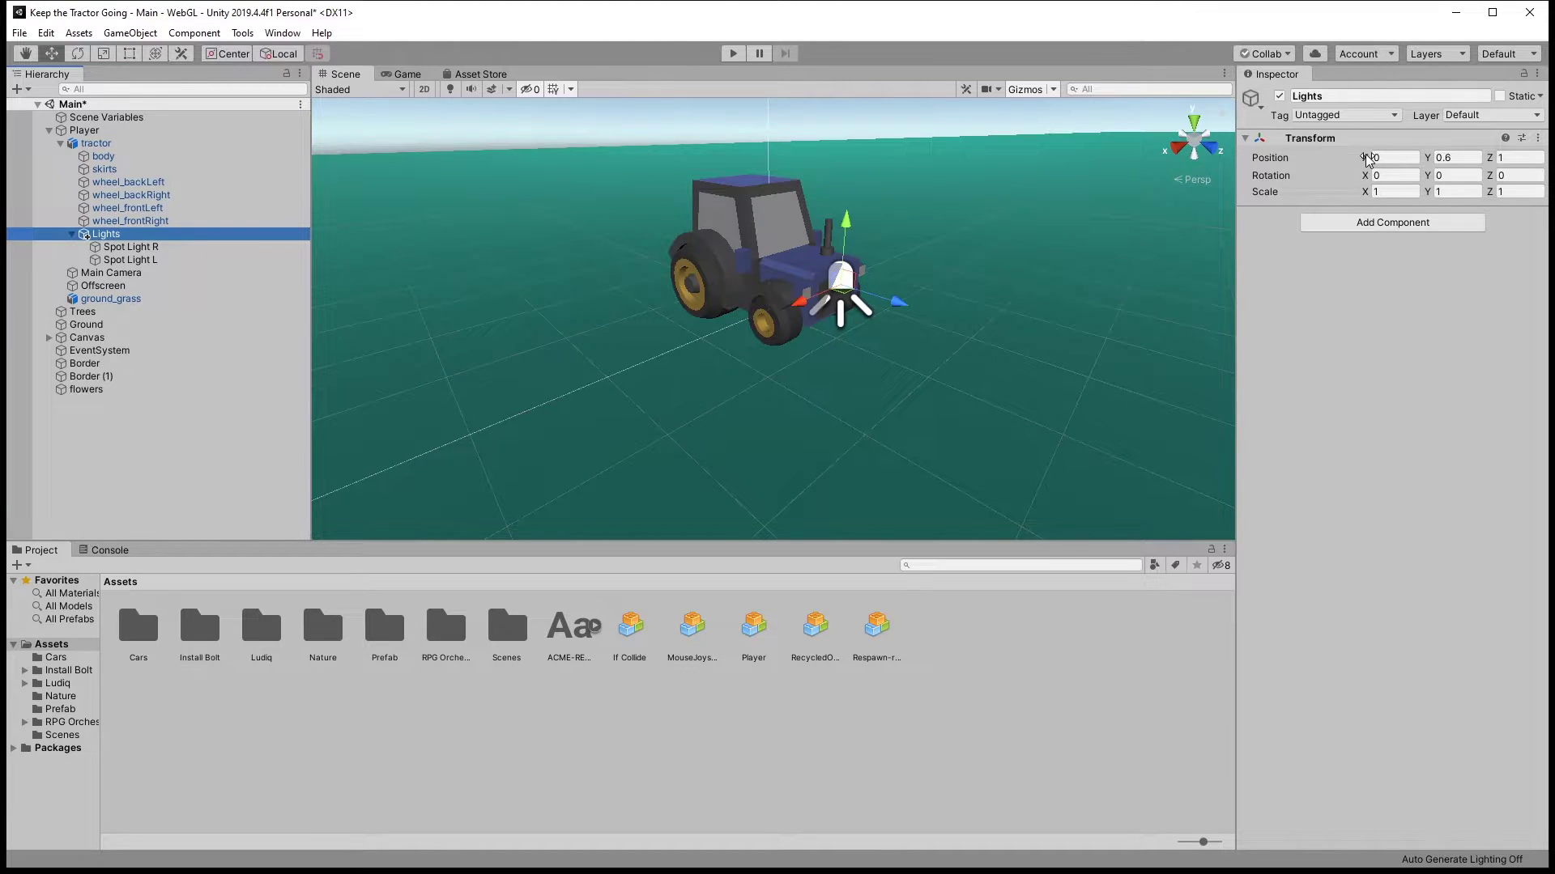
Tilt the Lights group downward to rotation X 15.82
left_click_drag(1365, 175, 250, 248)
left_click(134, 249)
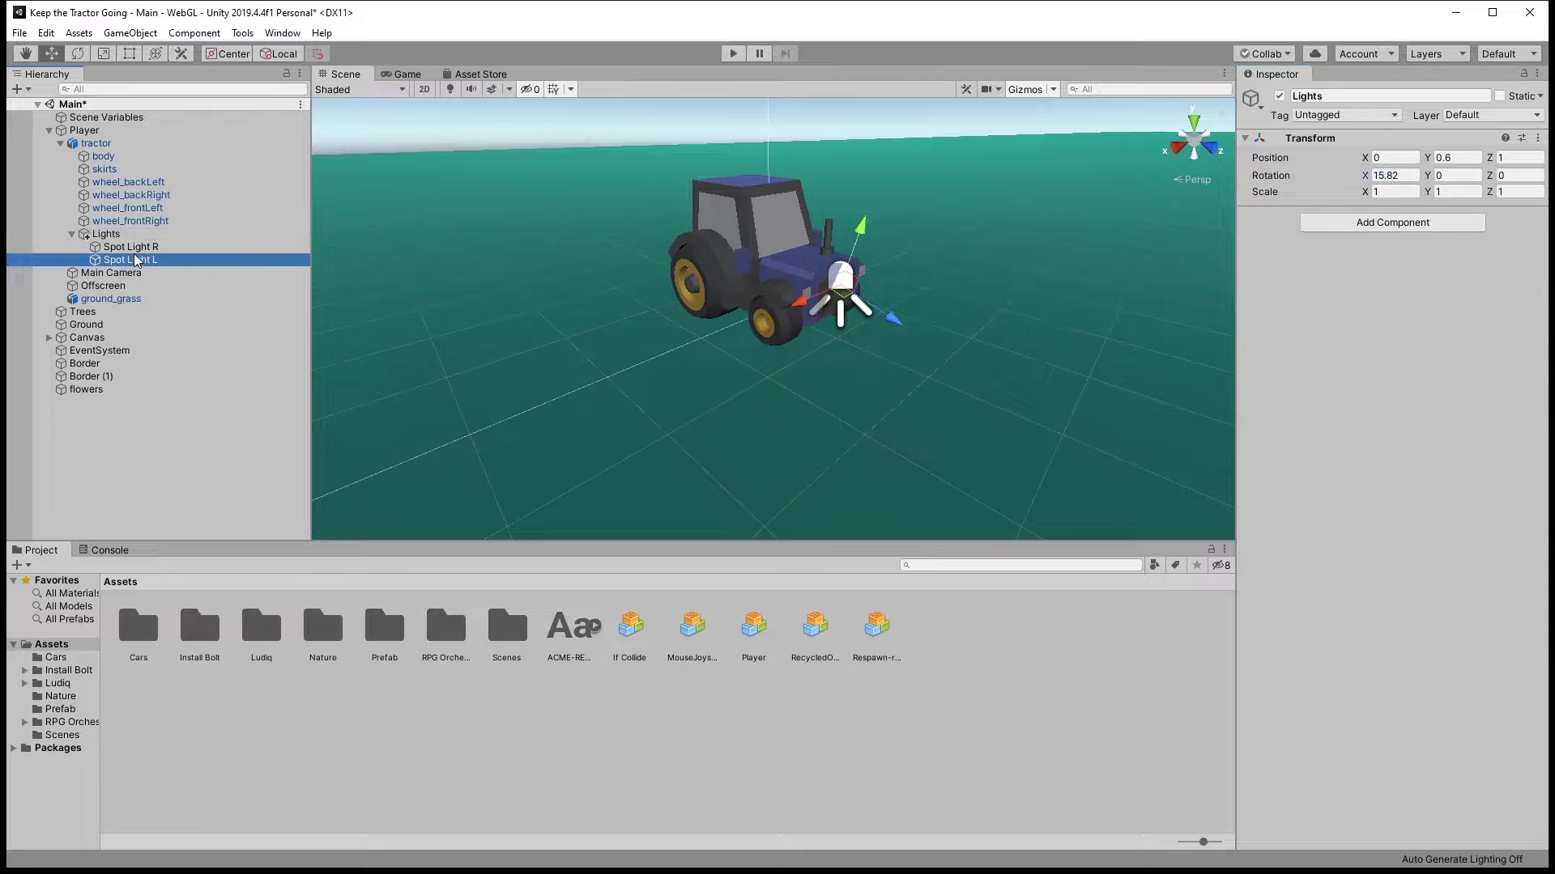
left_click(138, 236)
Run and stop the game to test the headlights
key("ctrl+p")
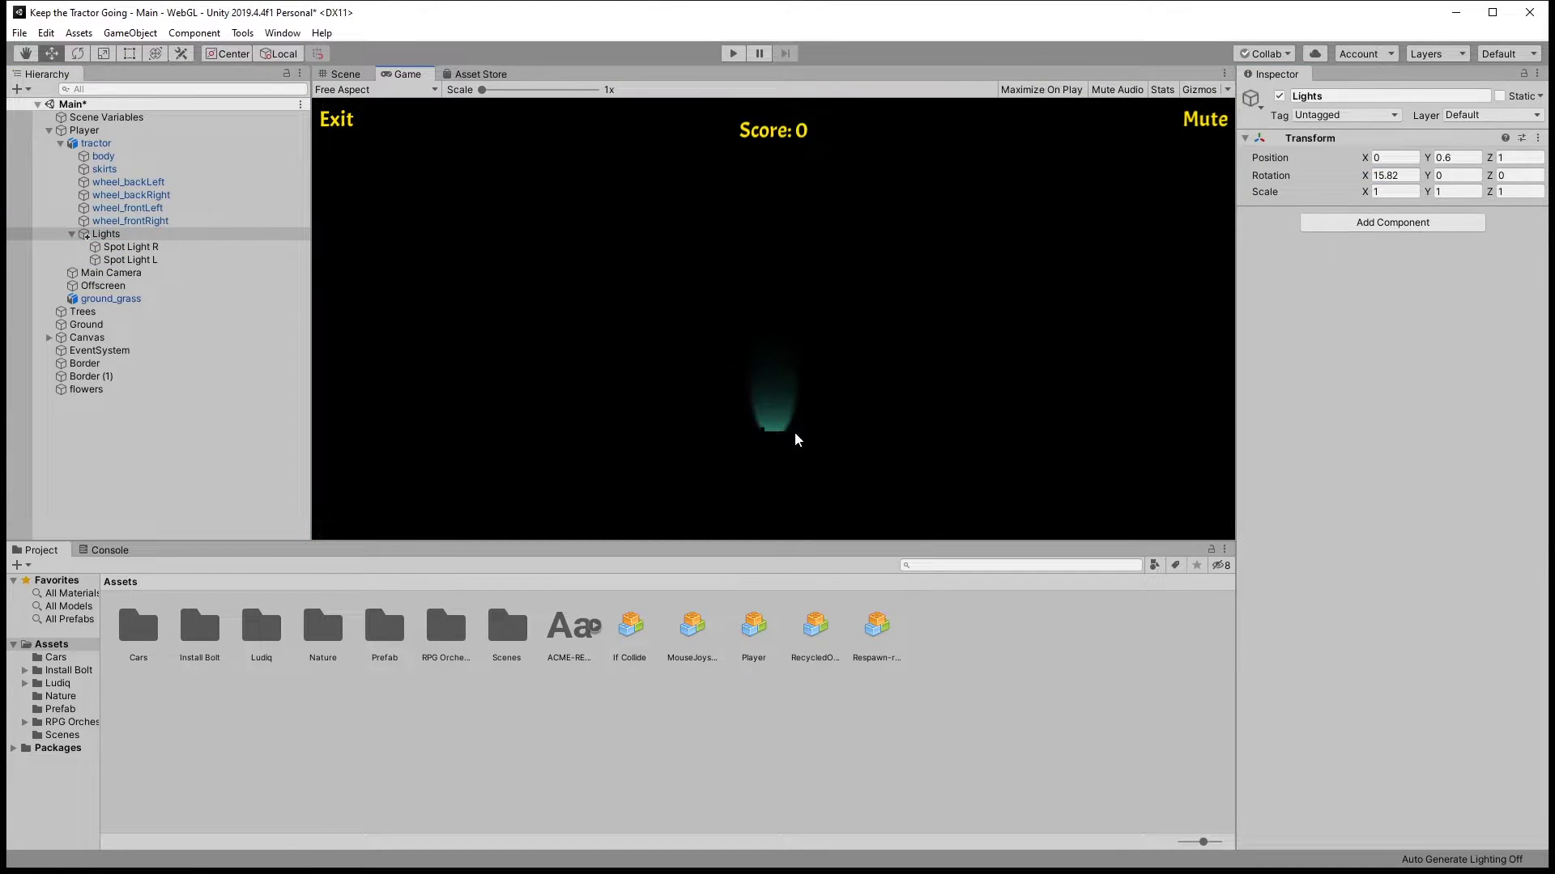
key("ctrl+p")
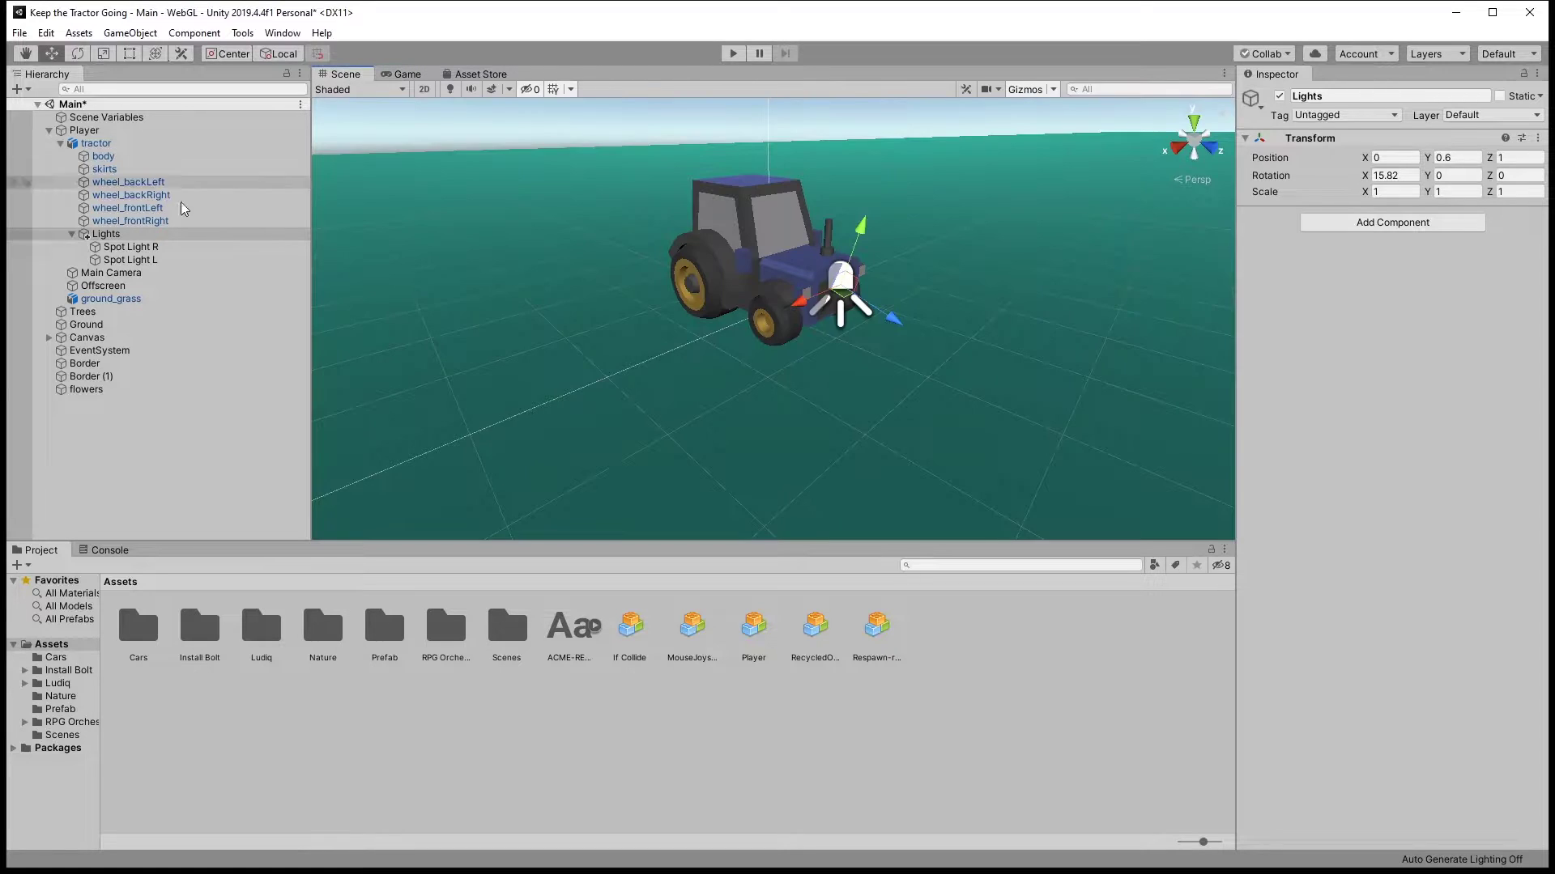
left_click(131, 247)
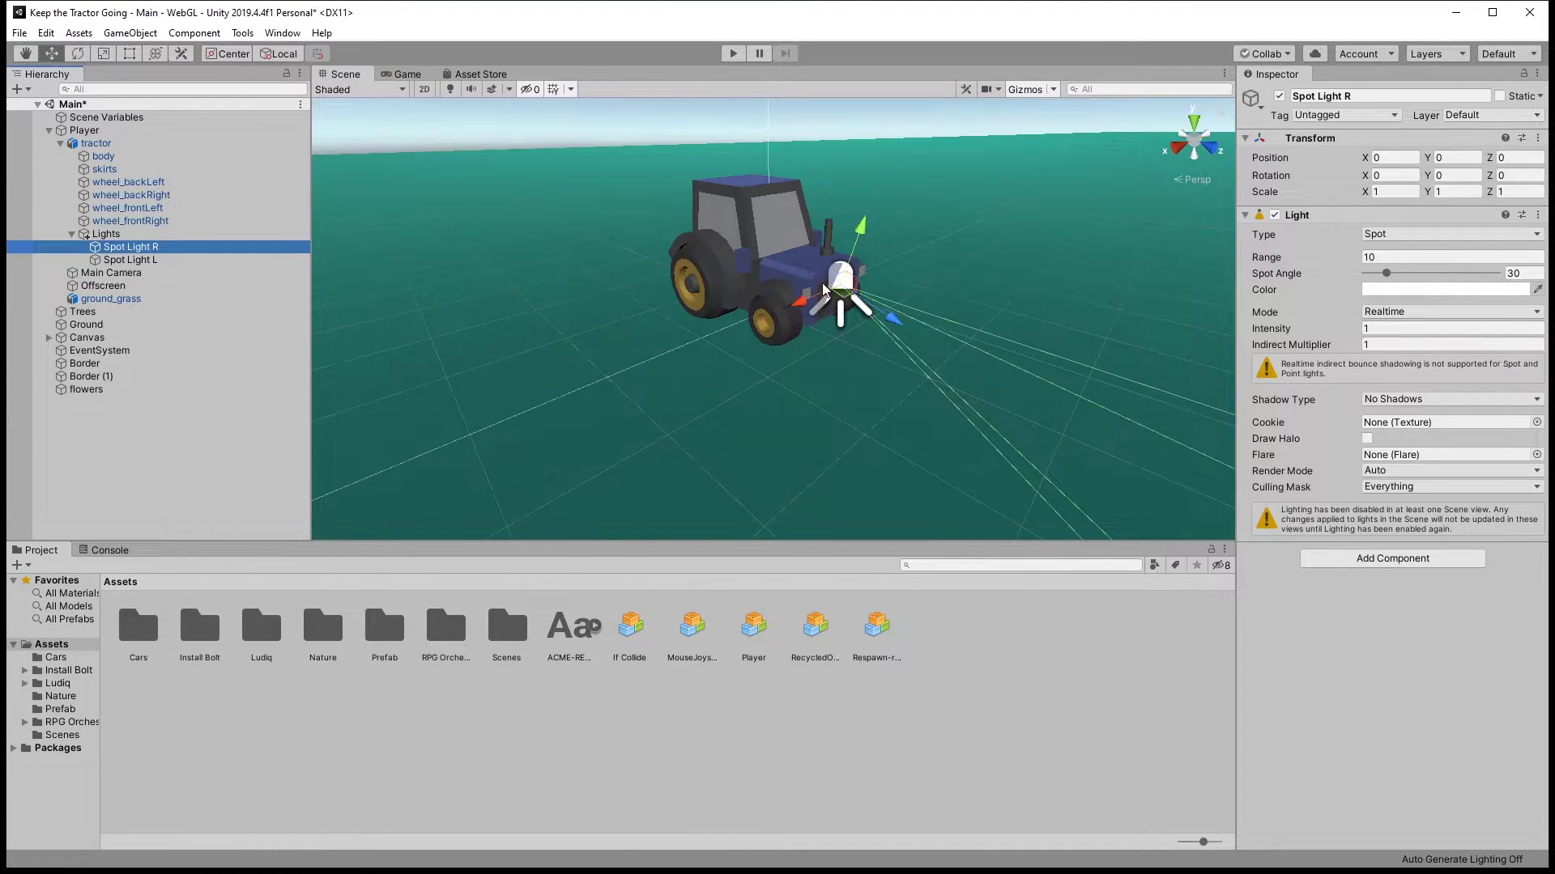
left_click(1395, 158)
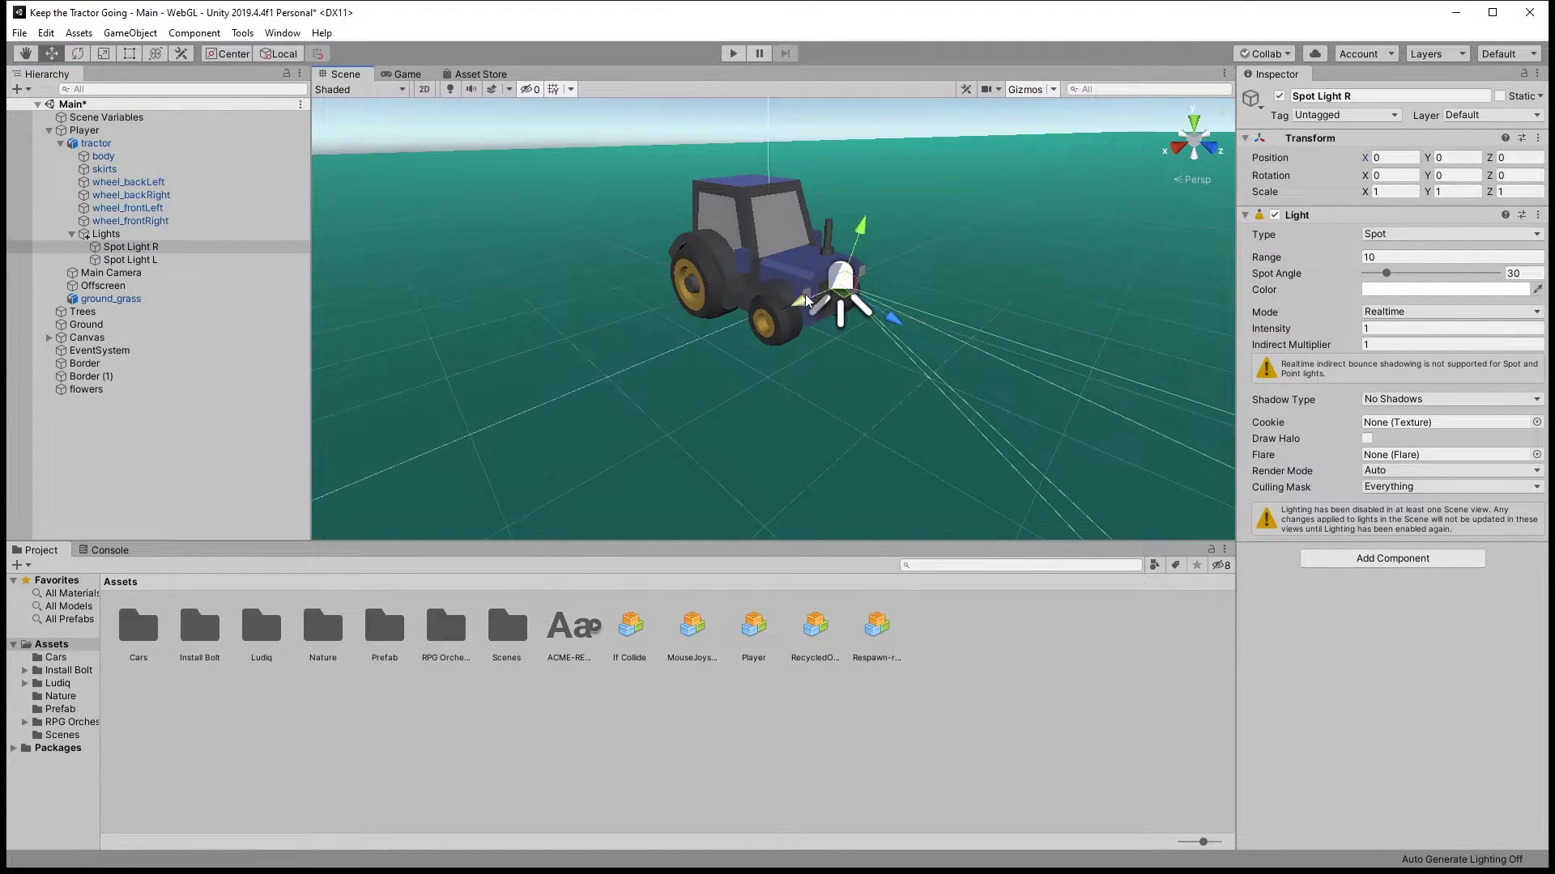
Place Spot Light R at Position X 0.5 and Spot Light L at X -0.5
type("0.385")
key("Return")
left_click_drag(785, 316, 783, 319)
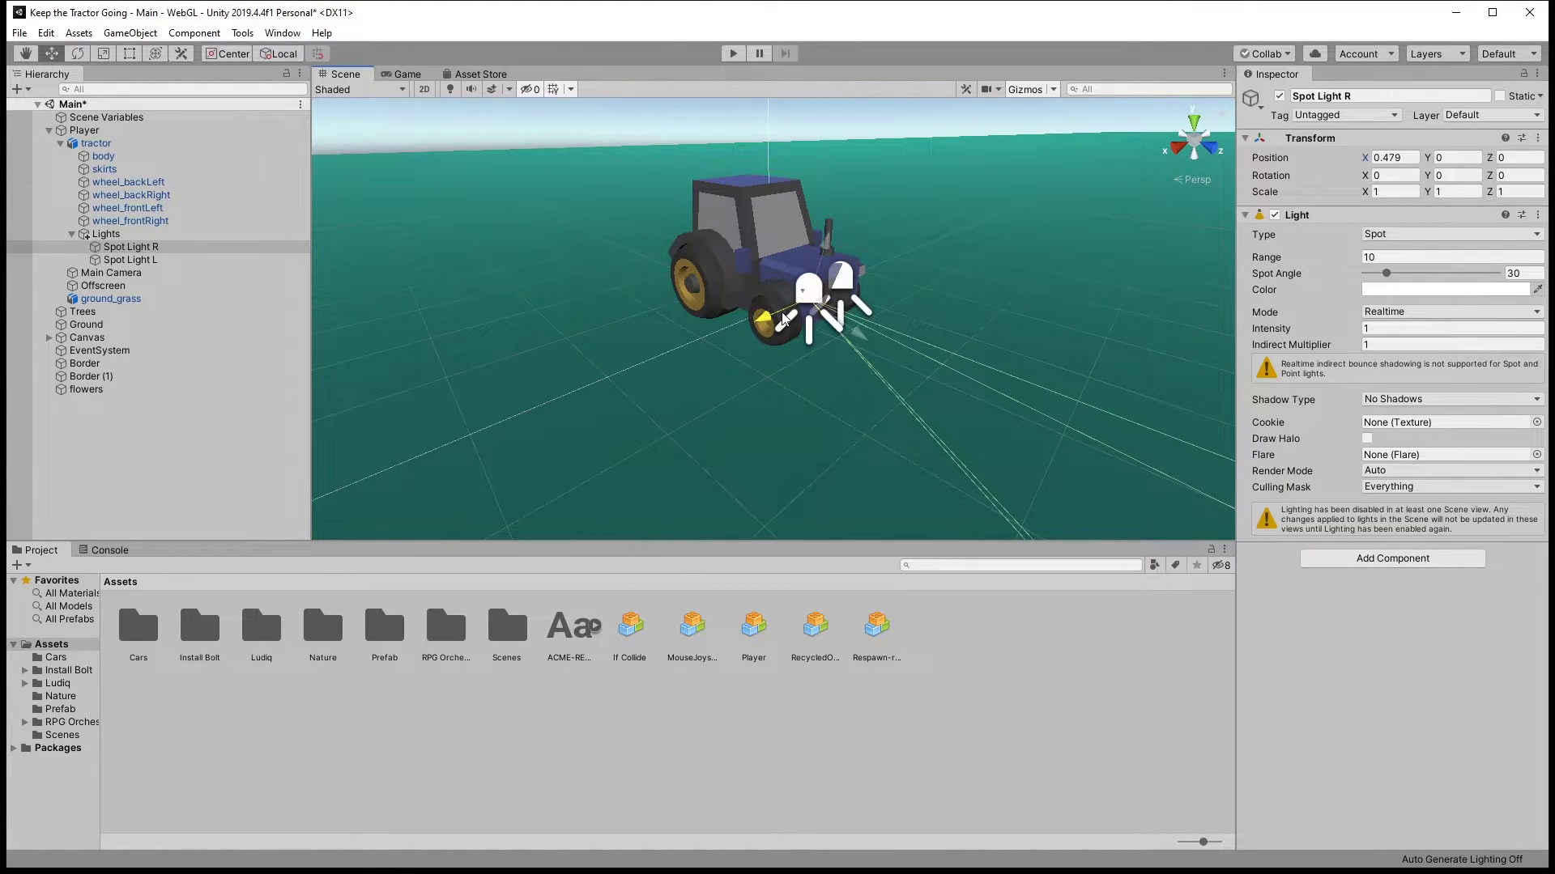
left_click(1390, 158)
type("0.5")
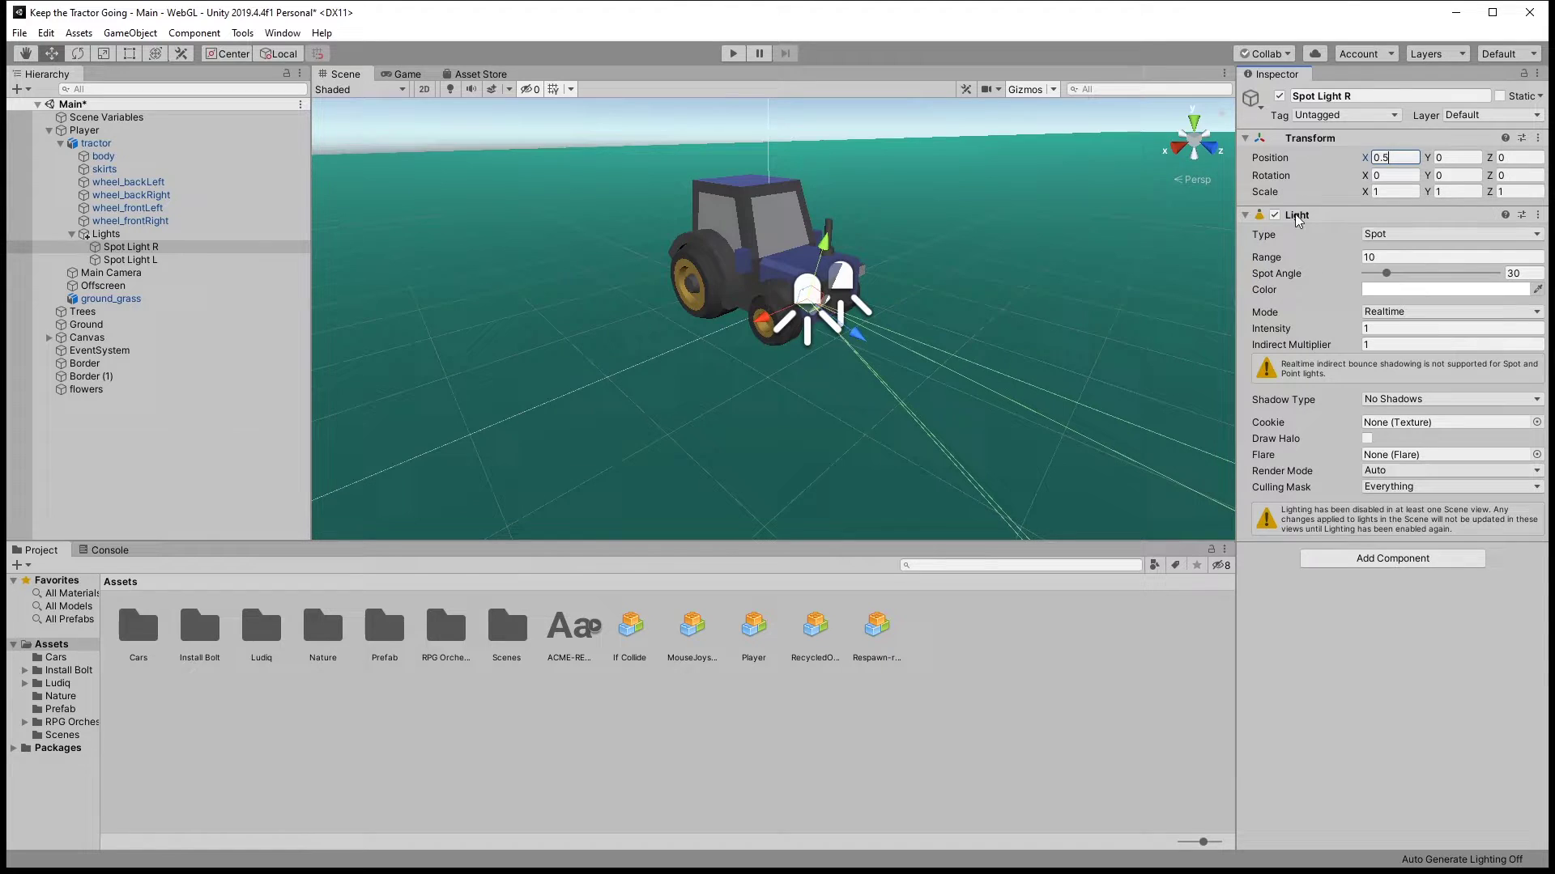
left_click(843, 282)
left_click(1392, 158)
type("-0.5")
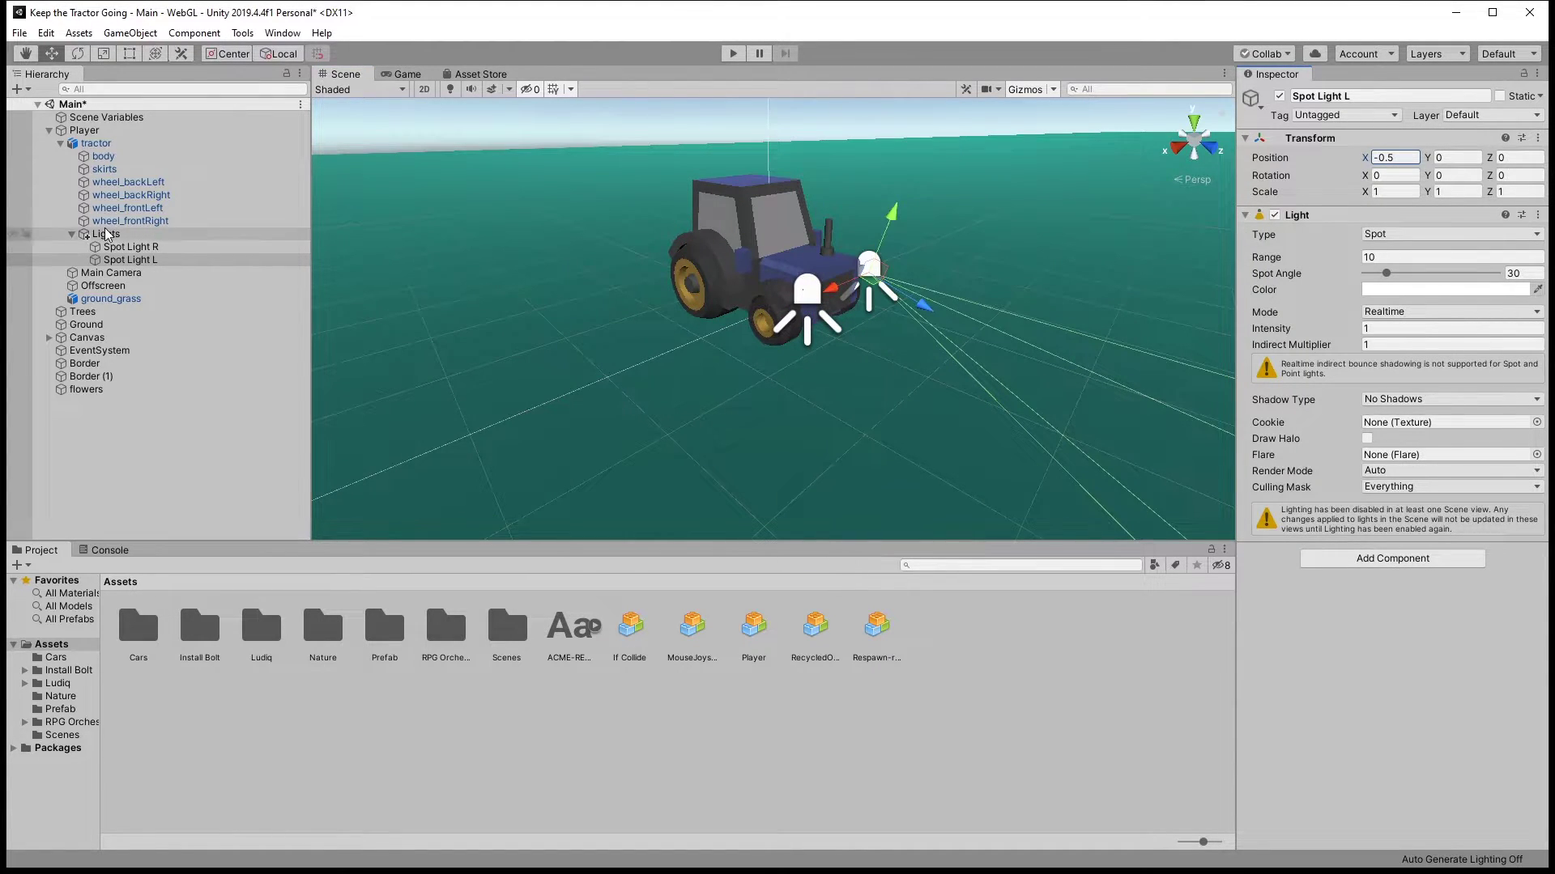
With Scene lighting on, widen Spot Light L's cone to about 114° and set its range to 100
left_click(450, 89)
scroll(873, 351, "down", 2)
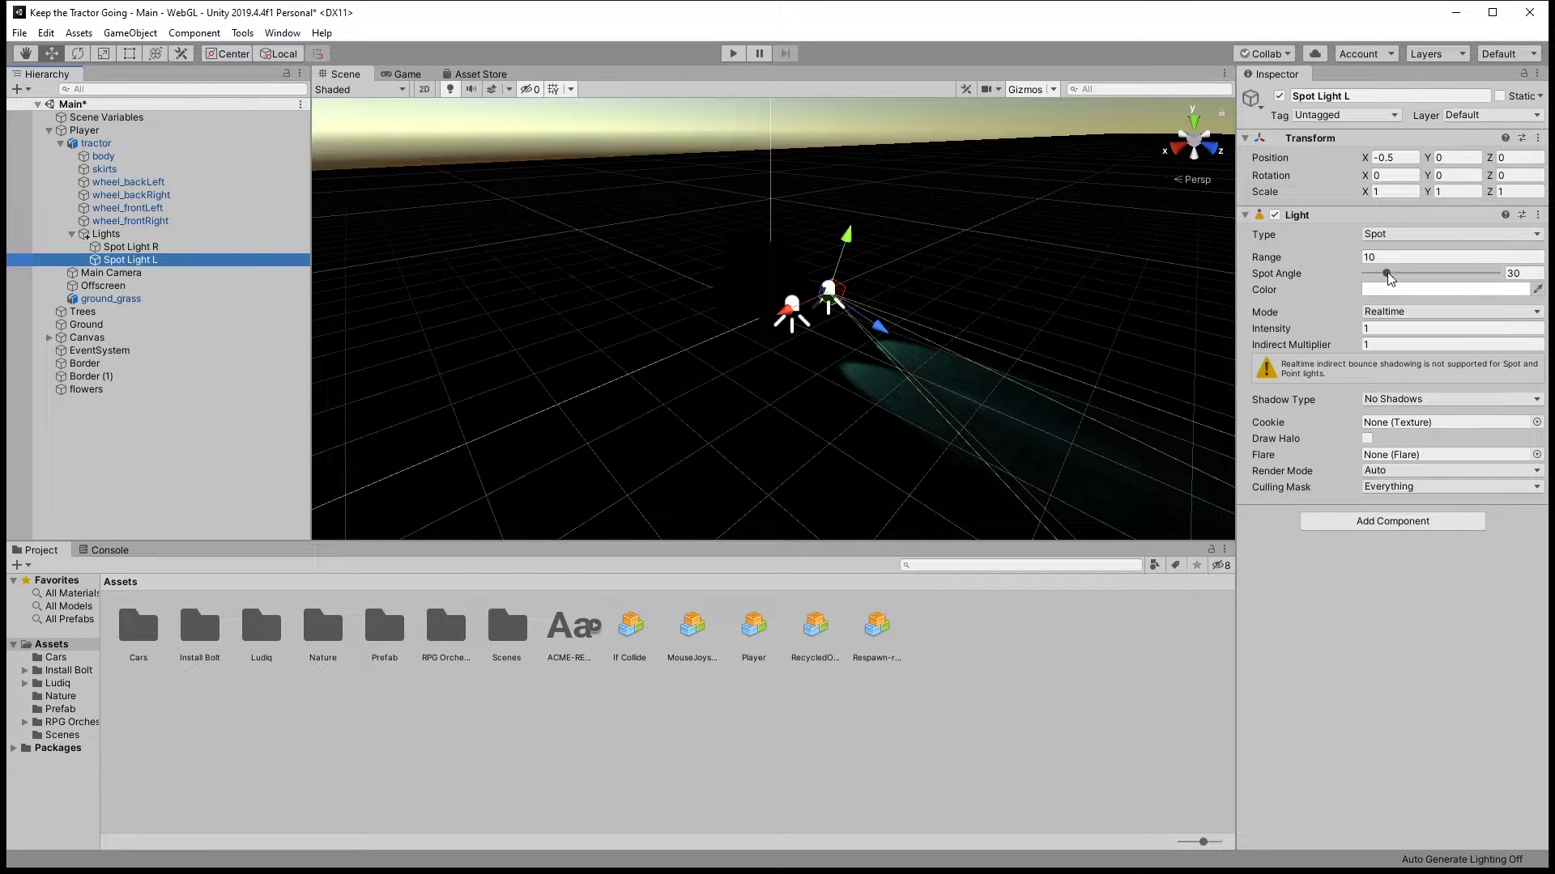
left_click_drag(1387, 275, 1441, 264)
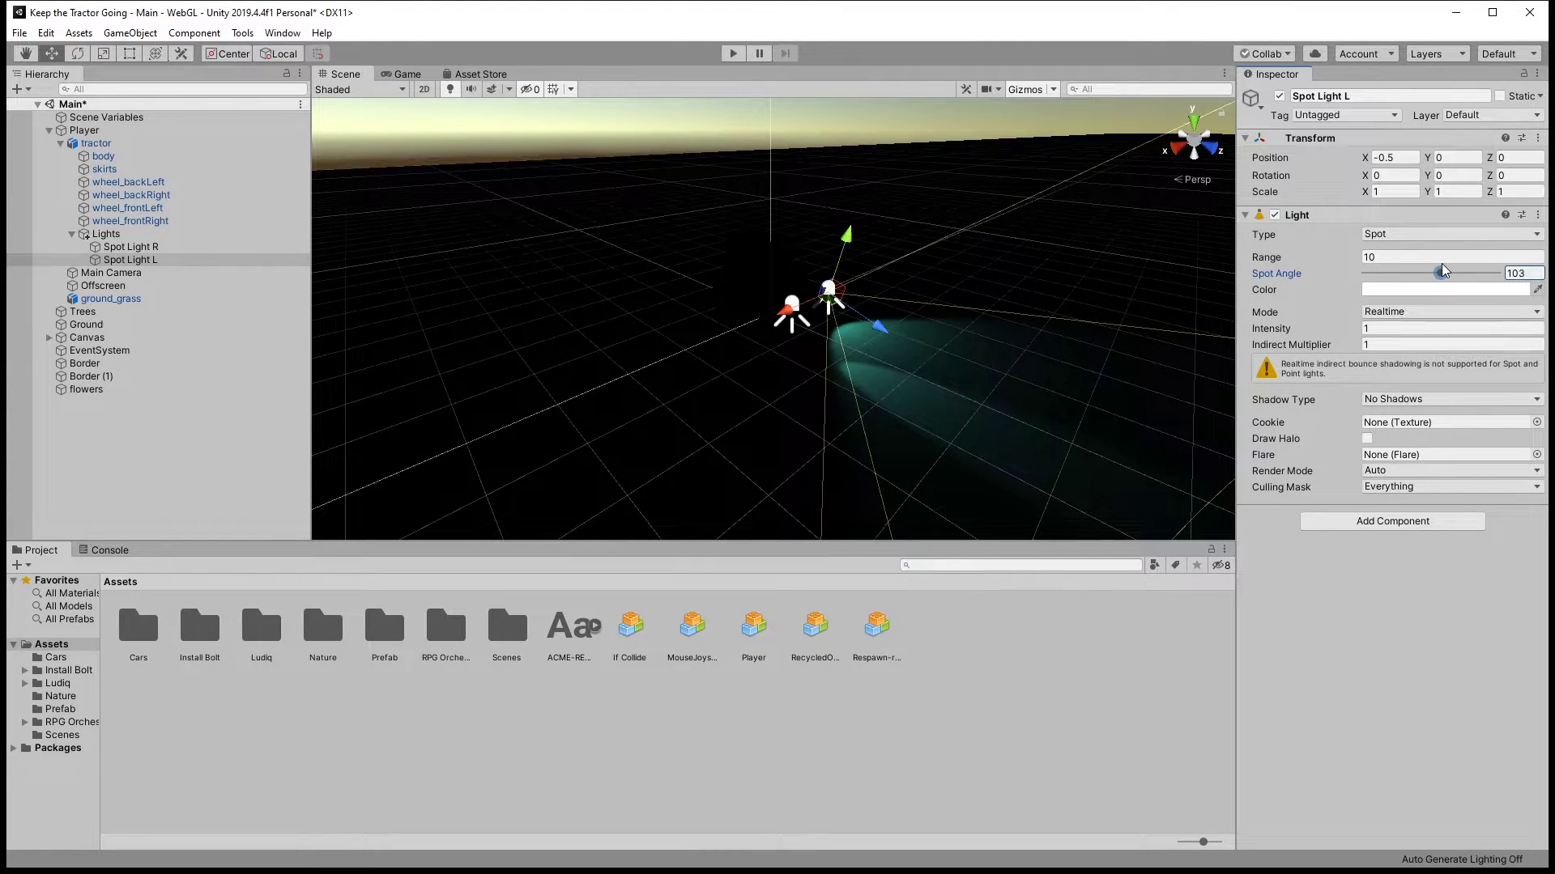
left_click(1383, 258)
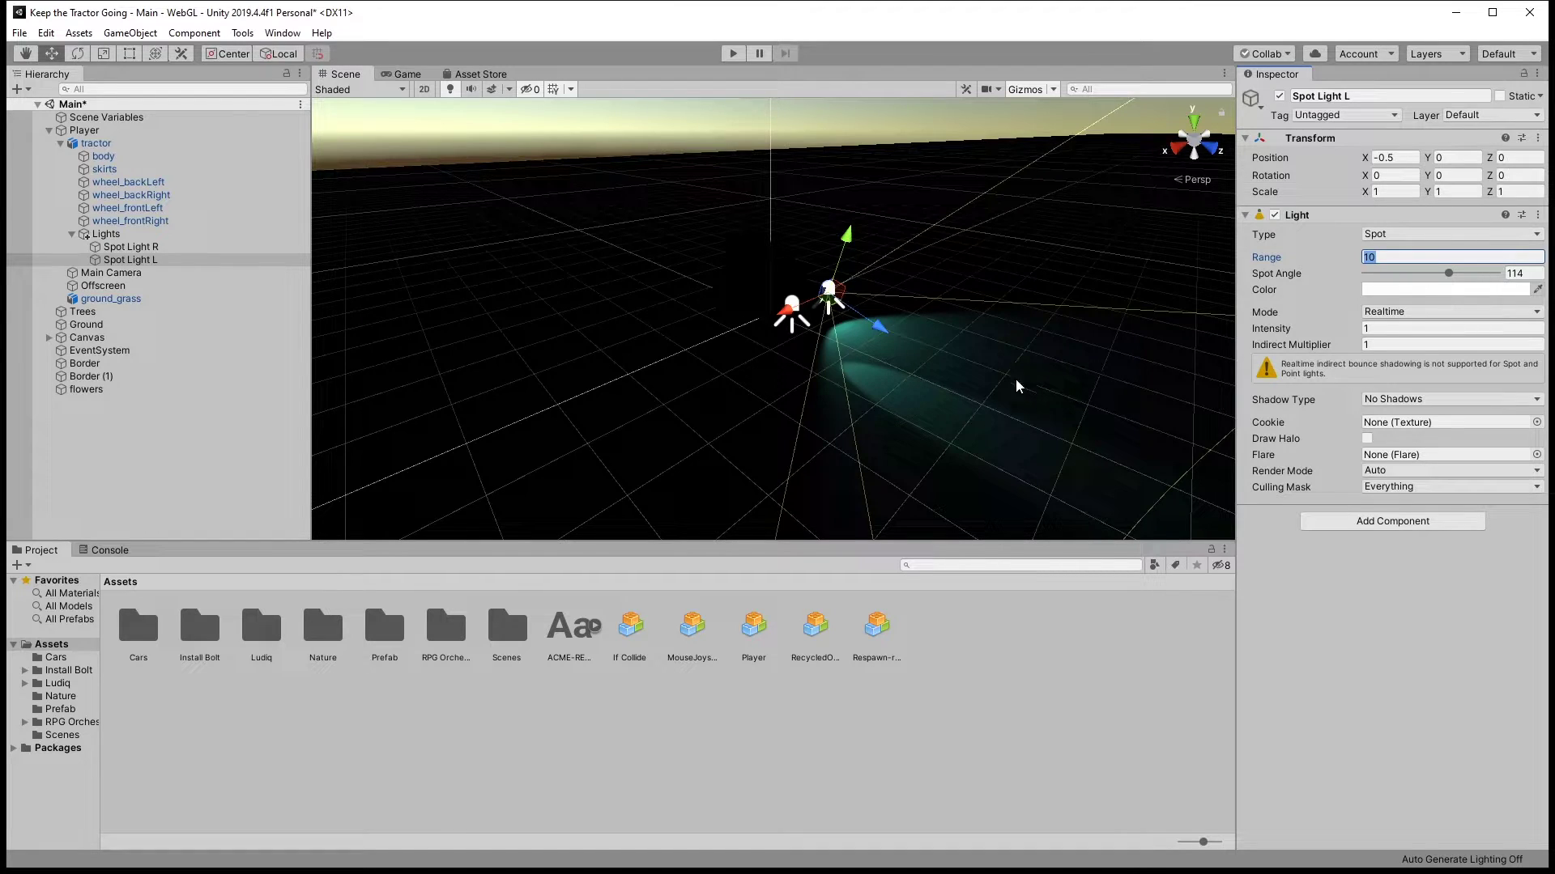
key("End")
type("0")
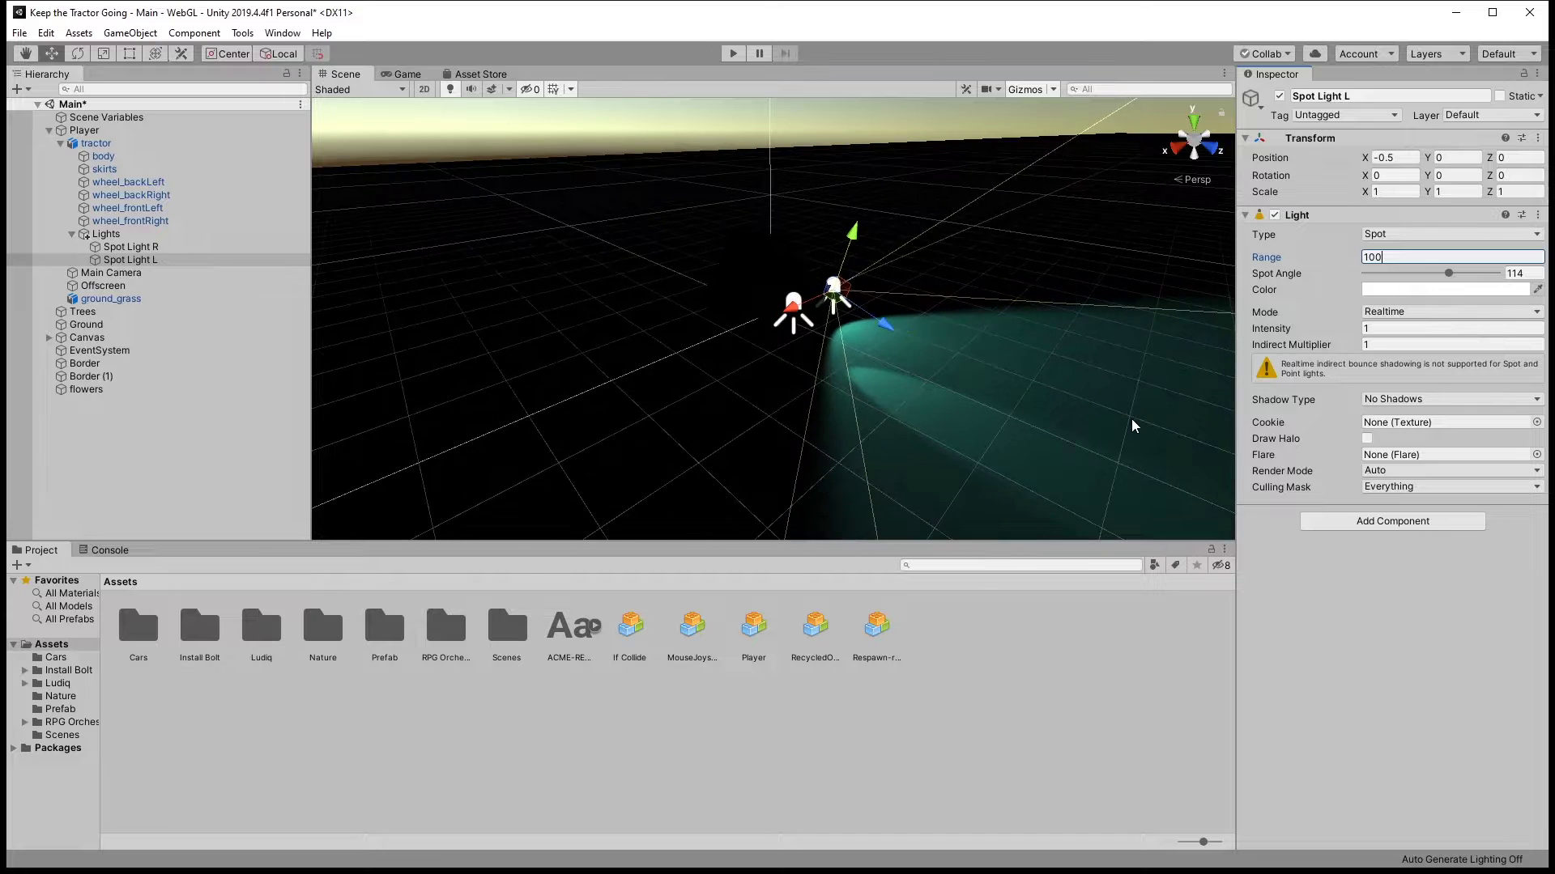
Set Spot Light R's range to 100 and its spot angle to 115
left_click(130, 247)
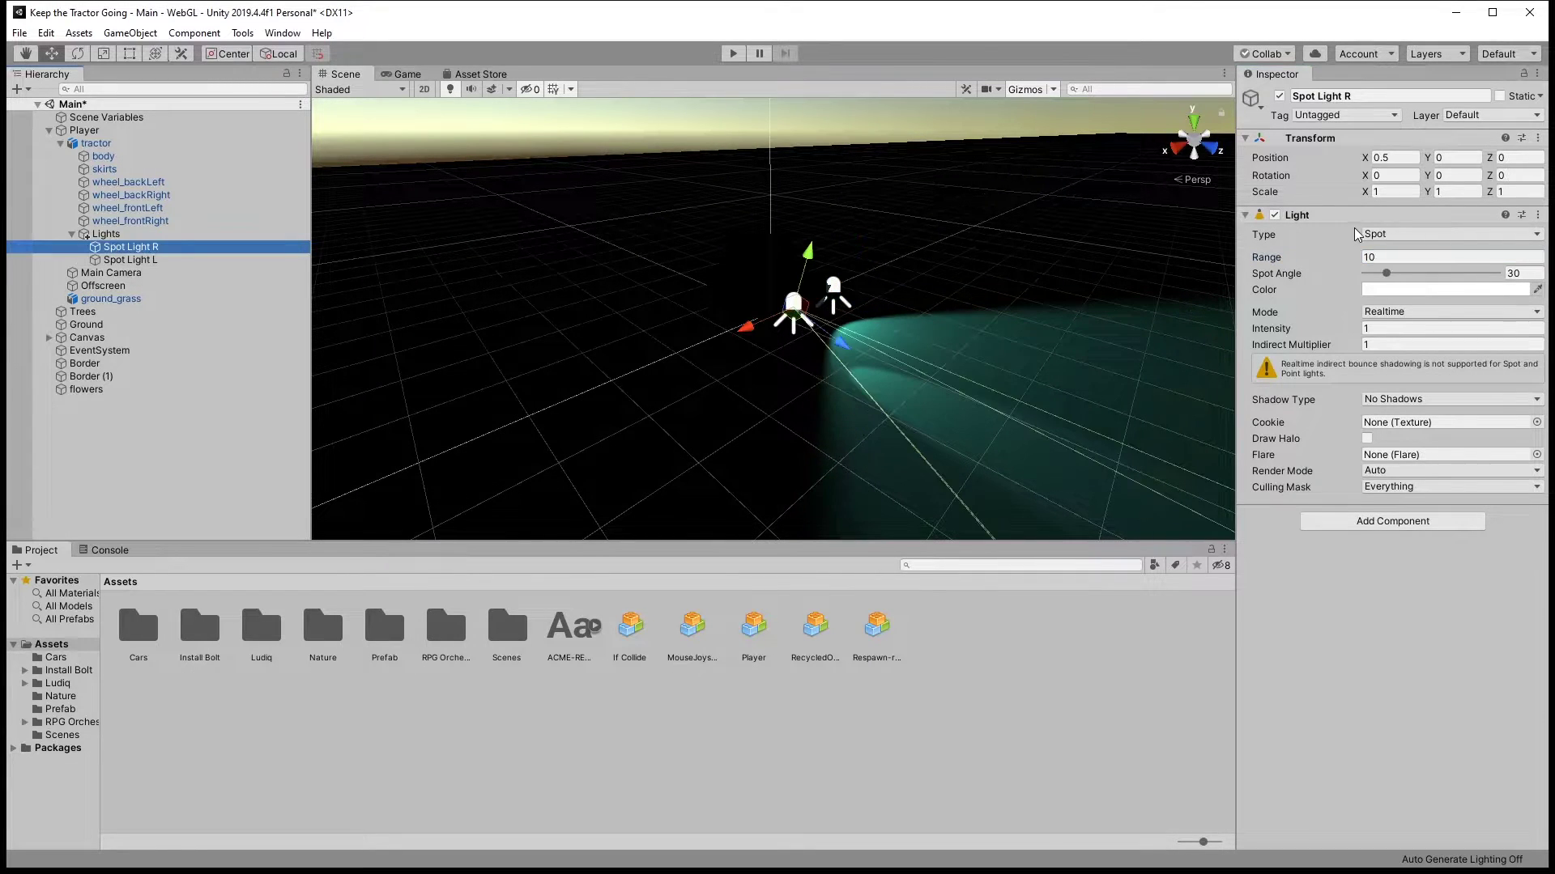
left_click(1401, 256)
type("0")
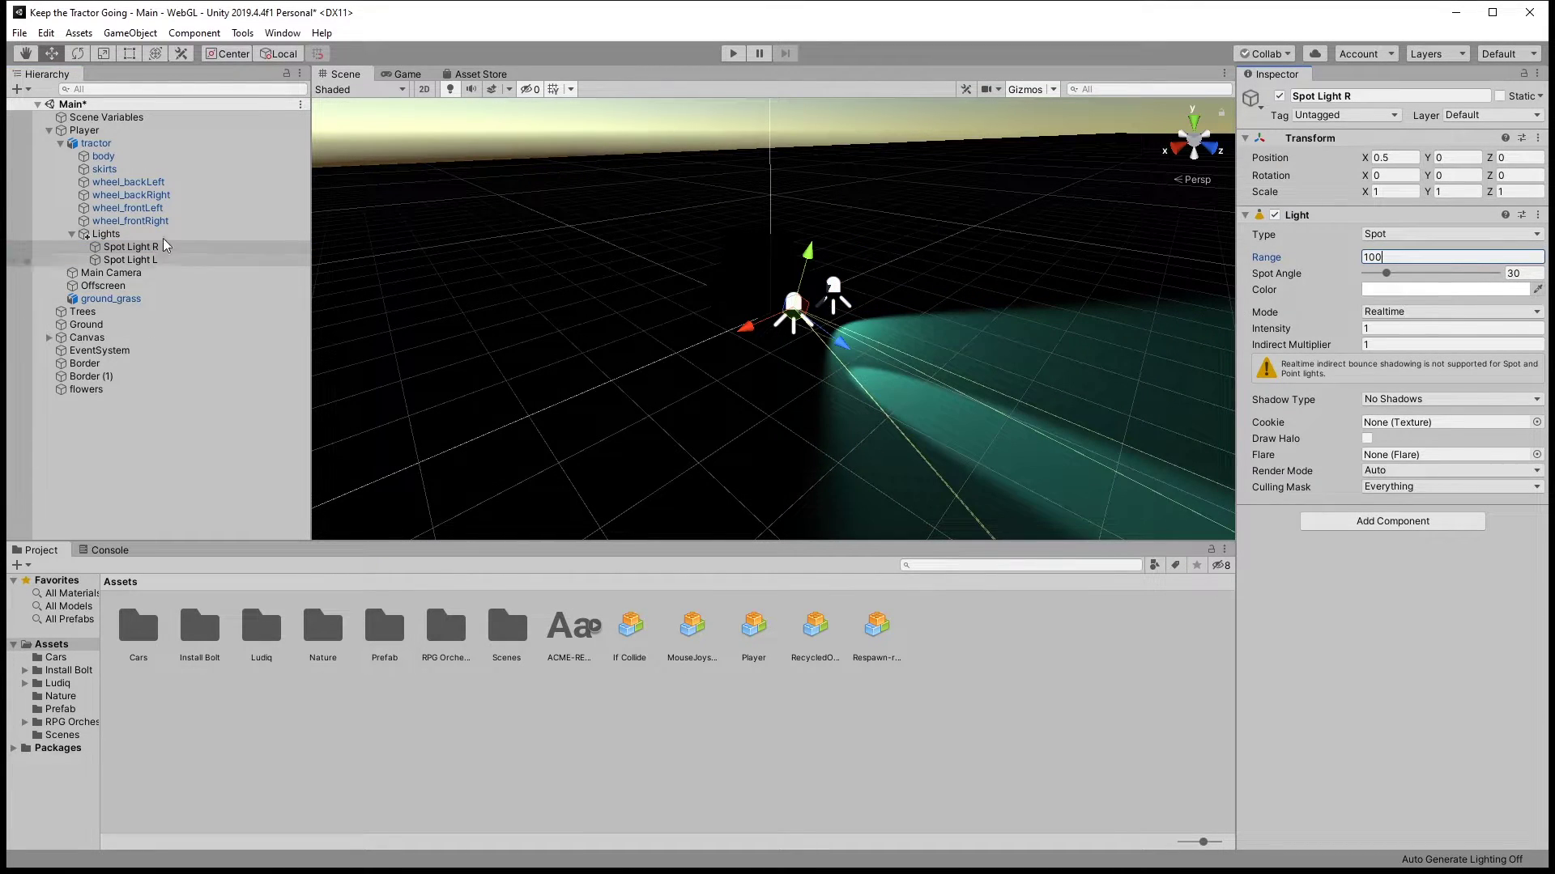
left_click(130, 260)
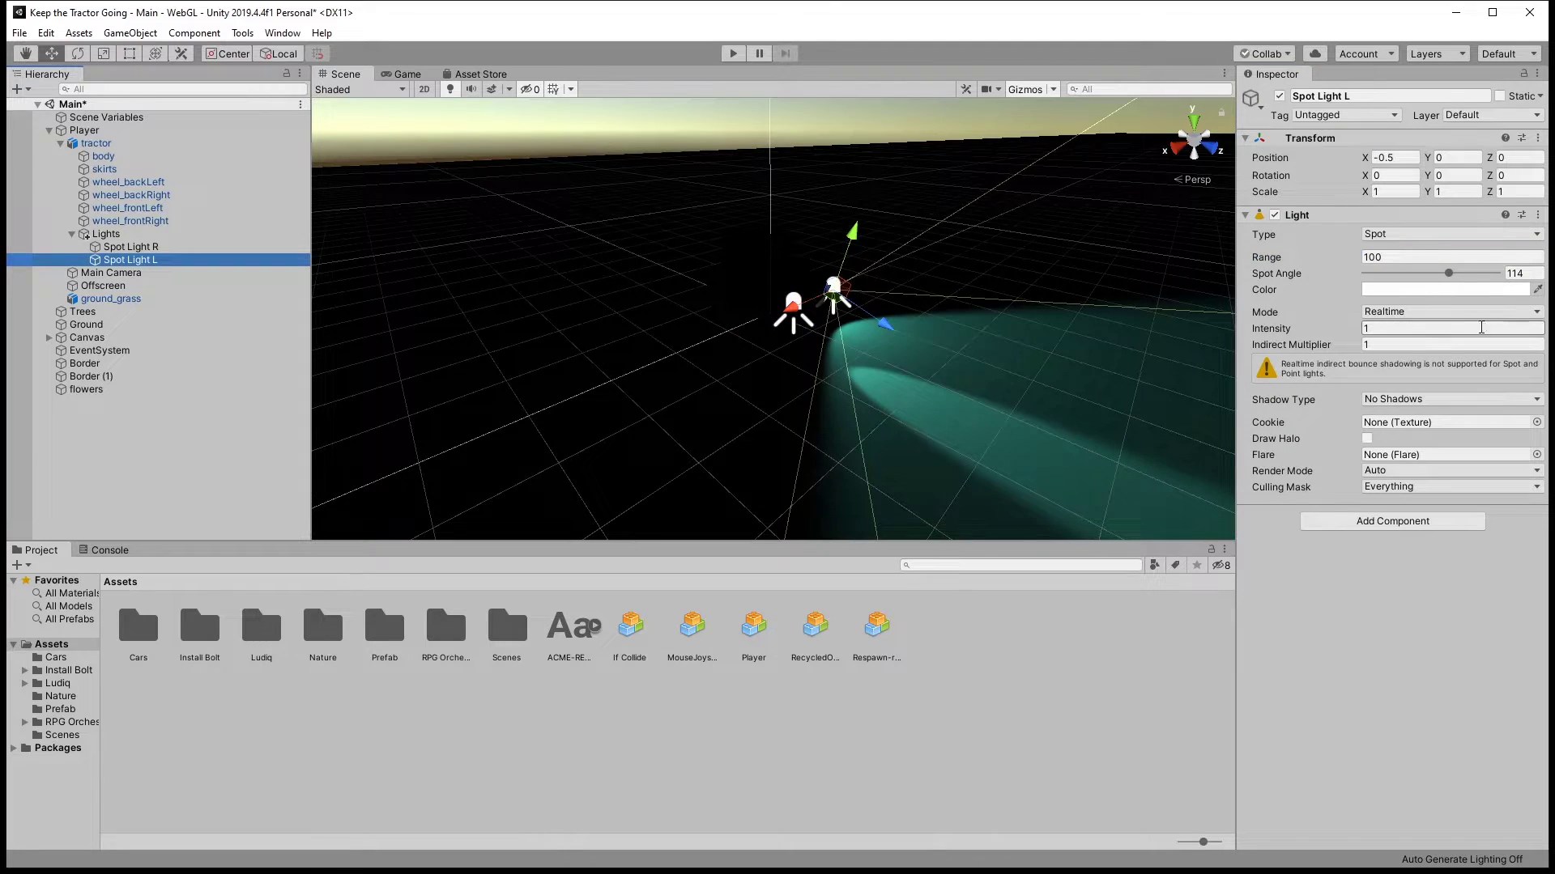
left_click(131, 247)
left_click(1521, 275)
double_click(1523, 276)
type("1")
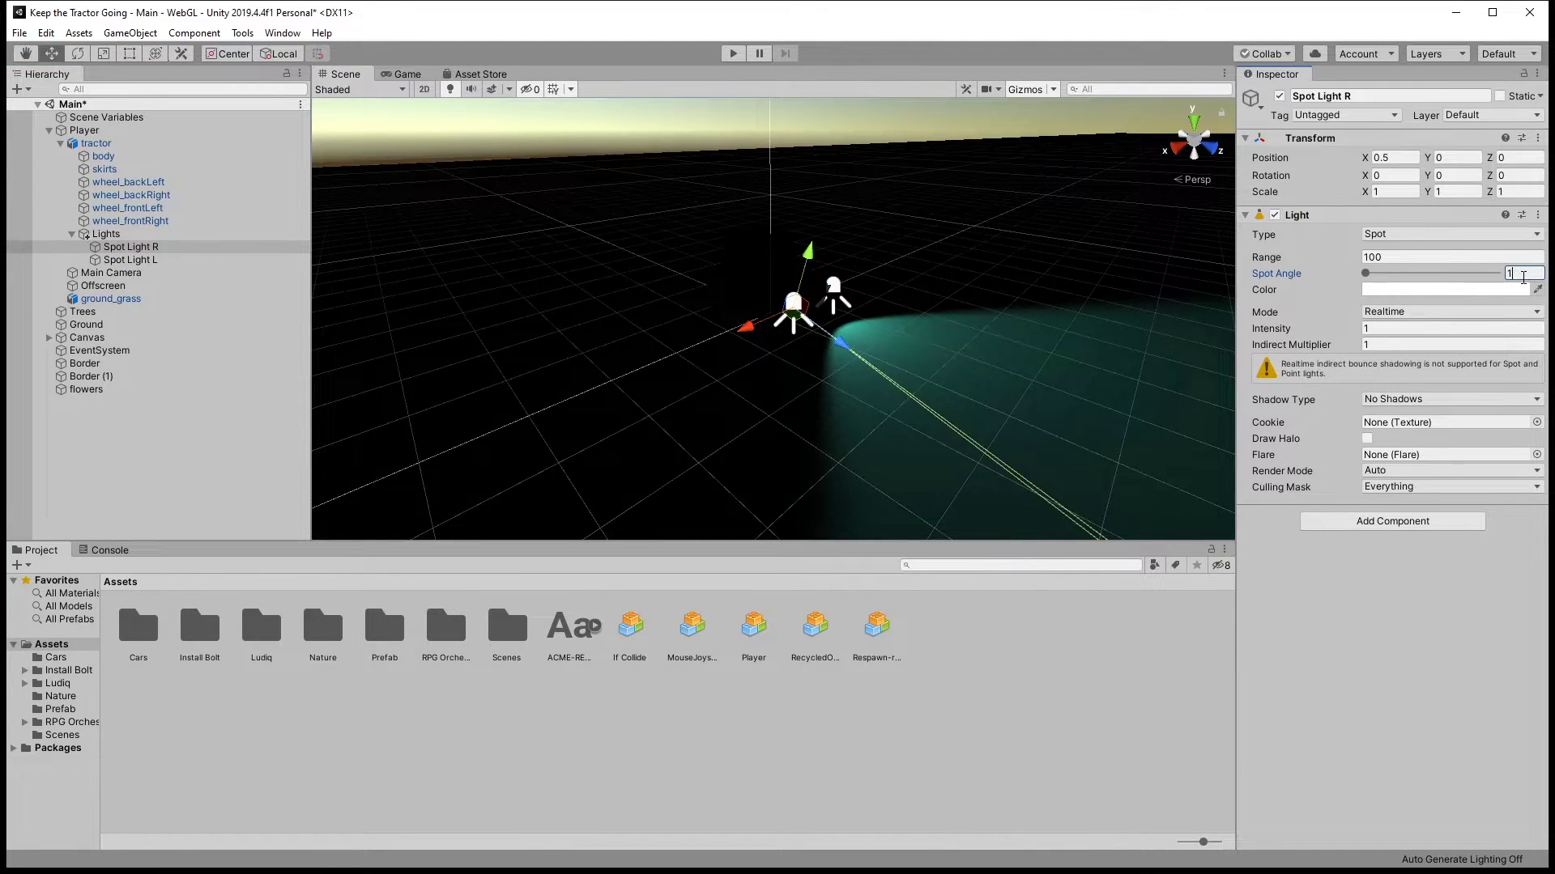
type("15")
left_click(402, 74)
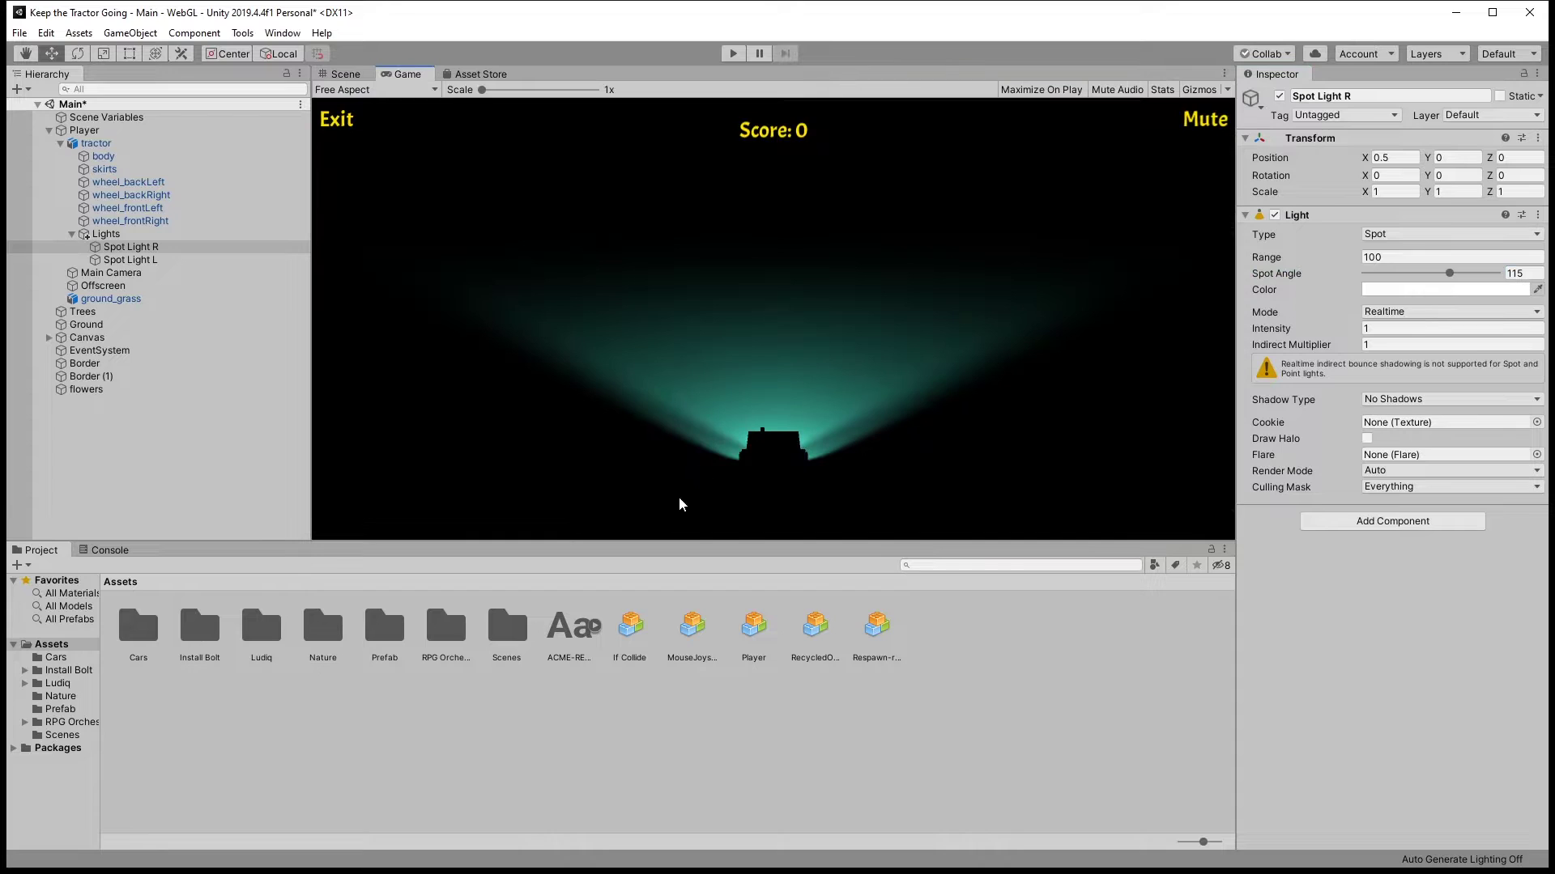
left_click(733, 54)
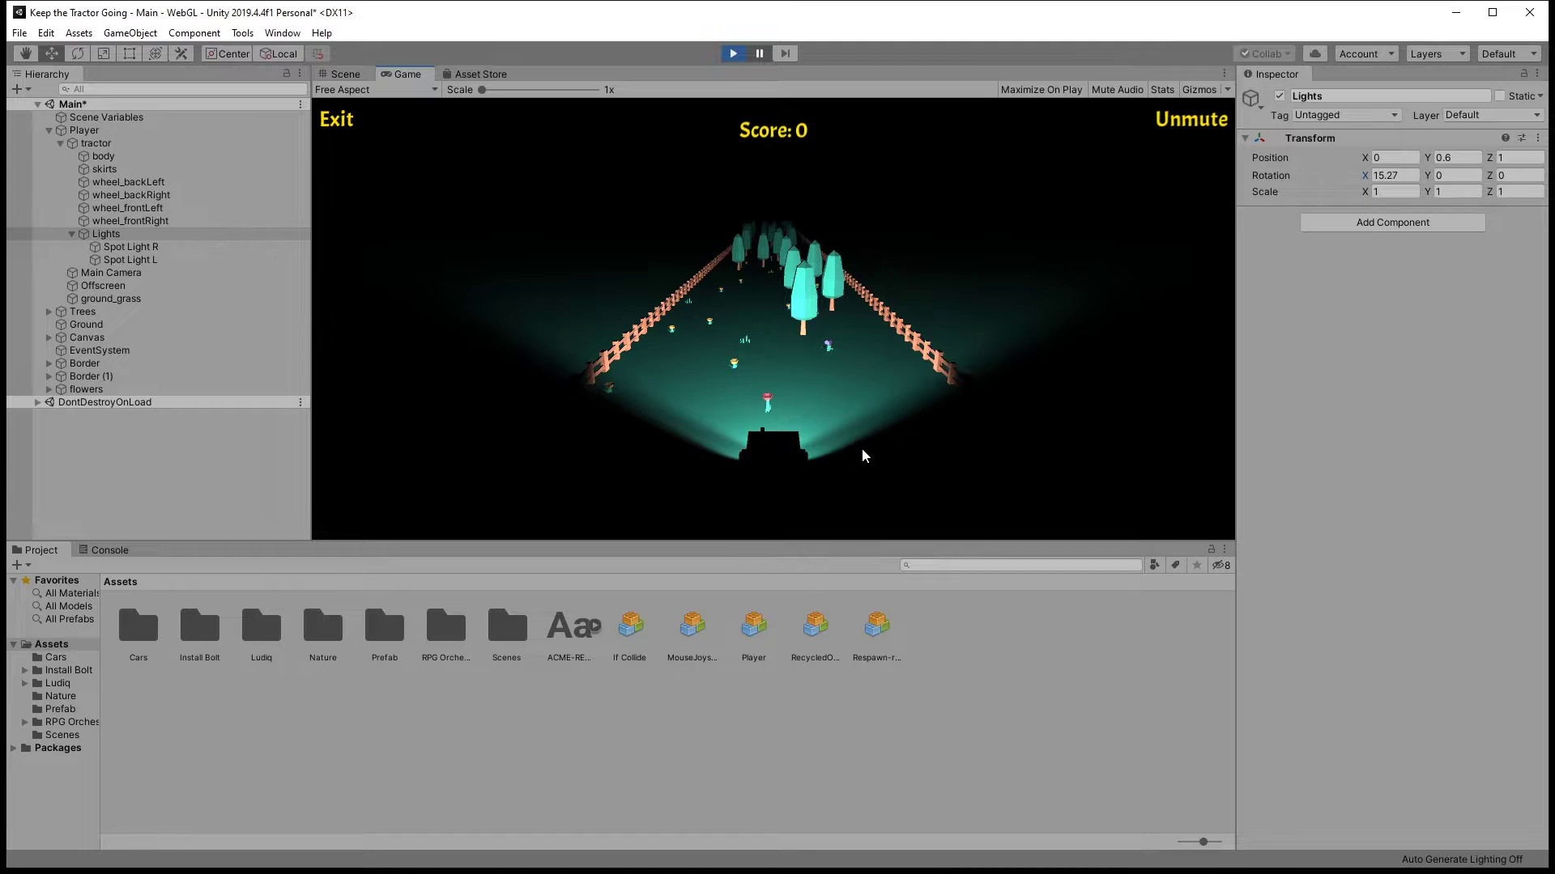
left_click(733, 53)
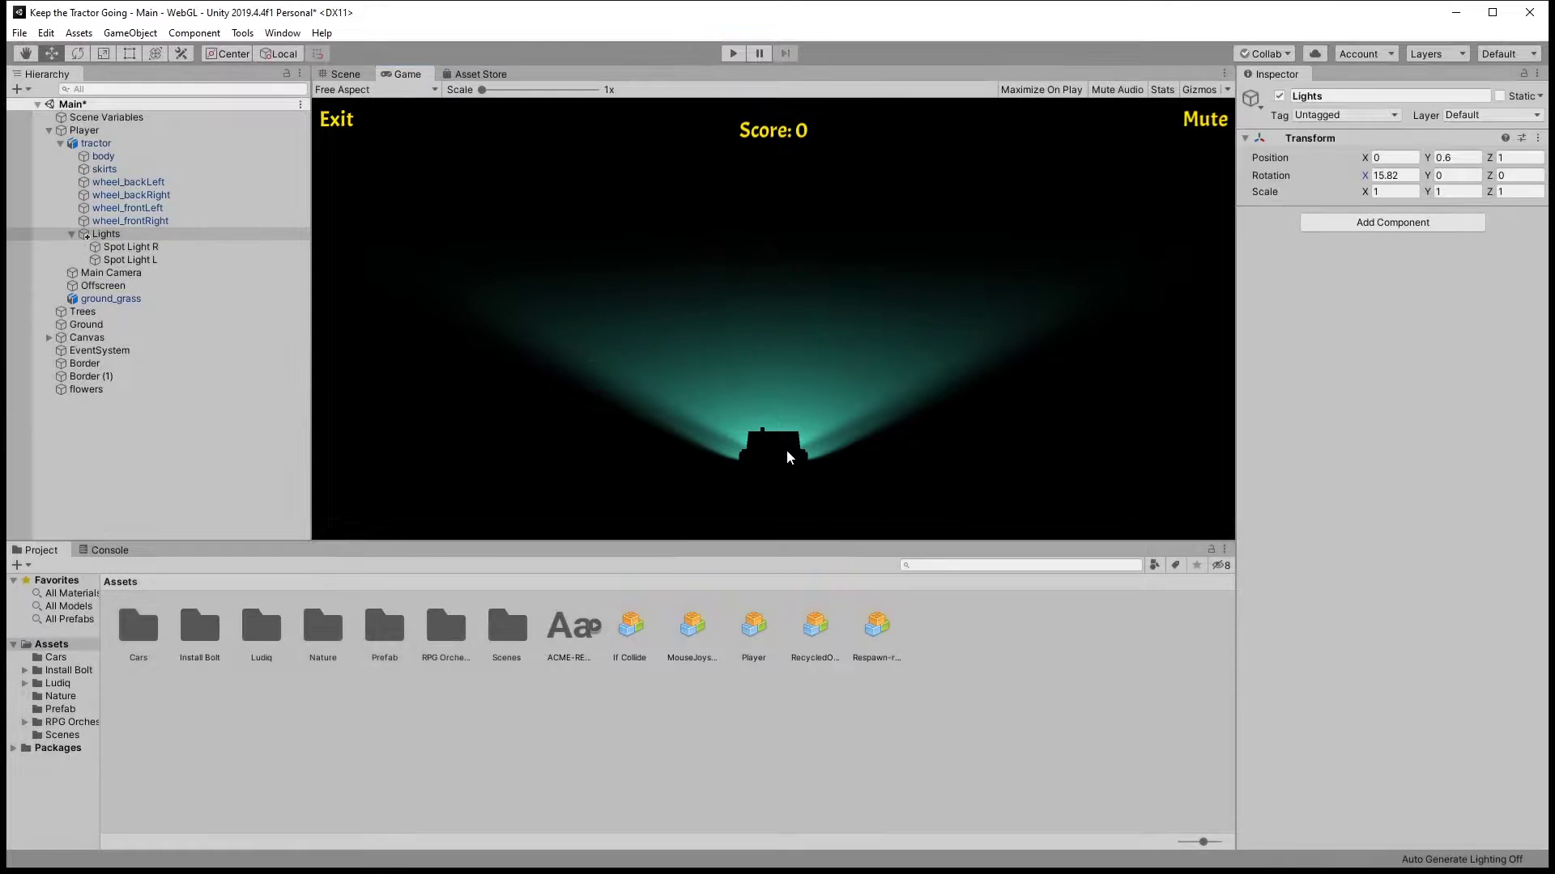
Add a Point Light under Player and move it to about 0, 2.33, -1.51 above the tractor
right_click(94, 134)
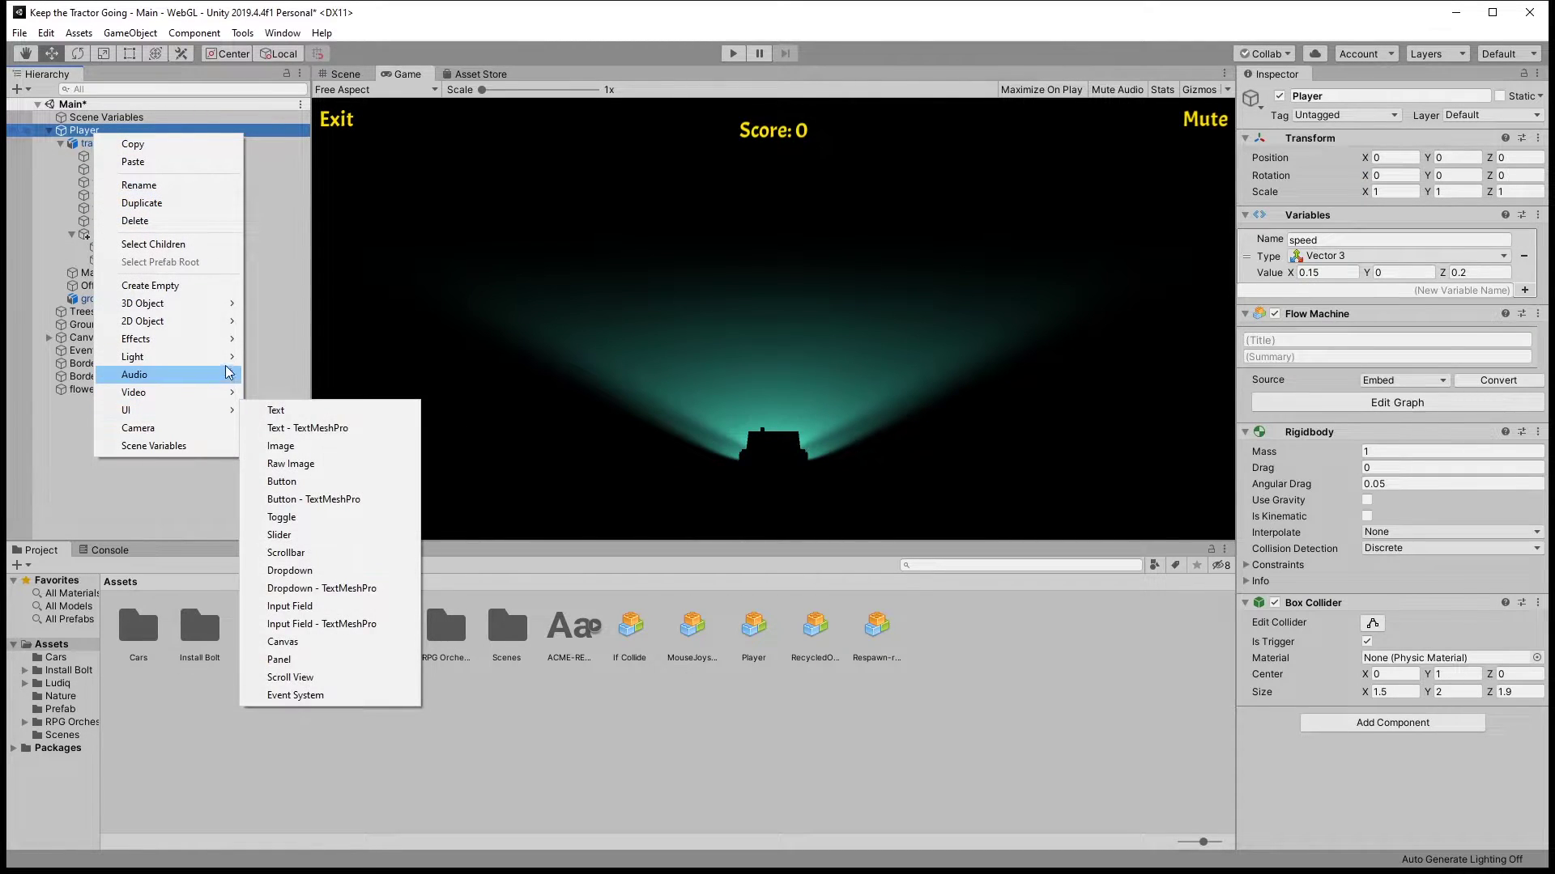
mouse_move(202, 357)
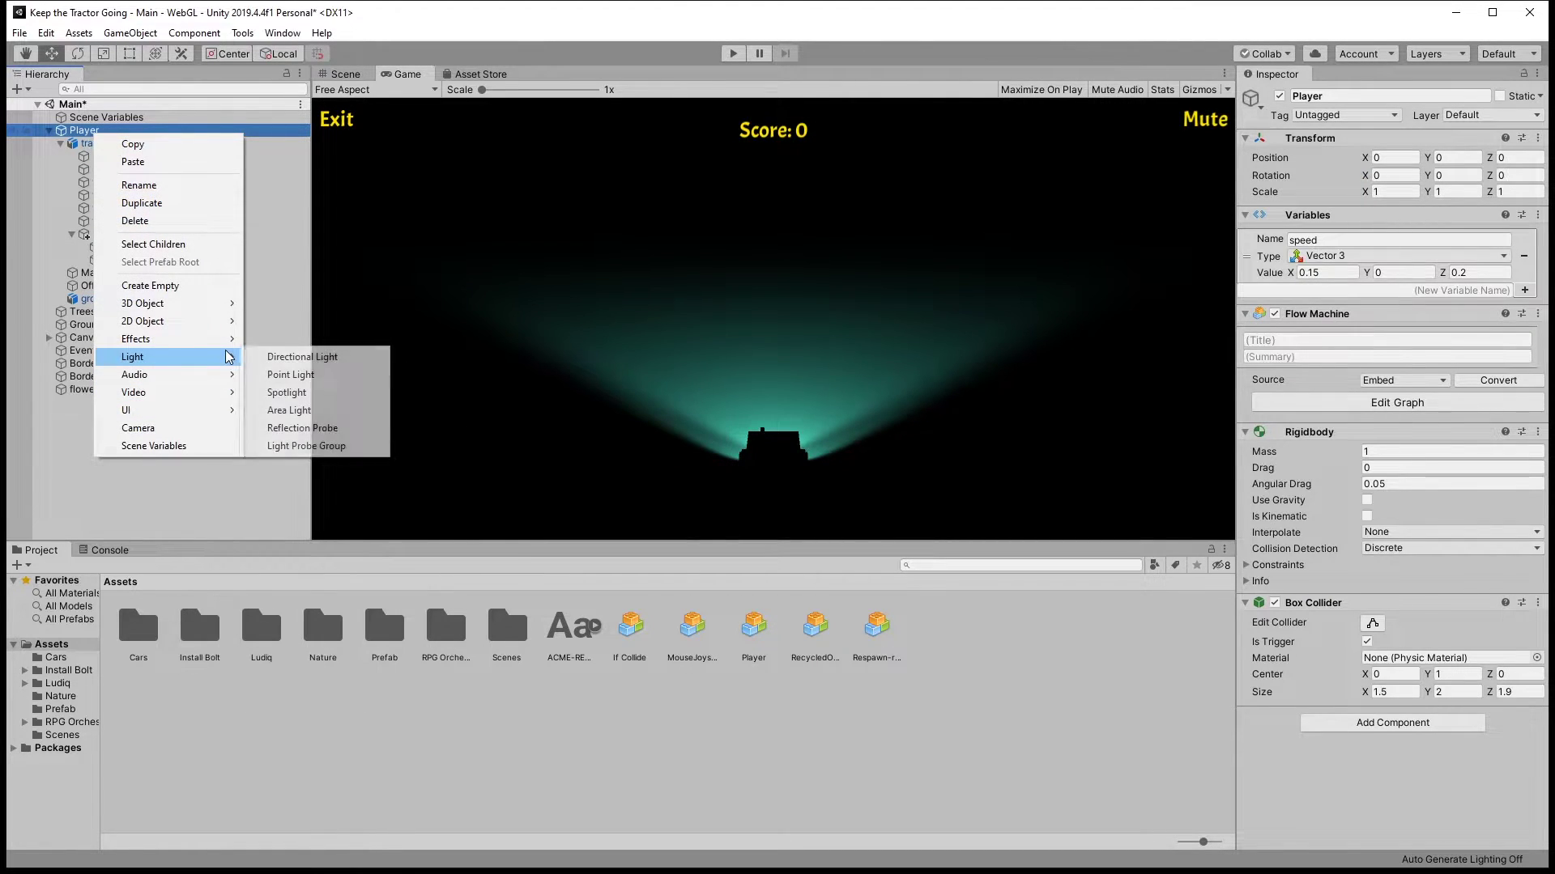
left_click(329, 376)
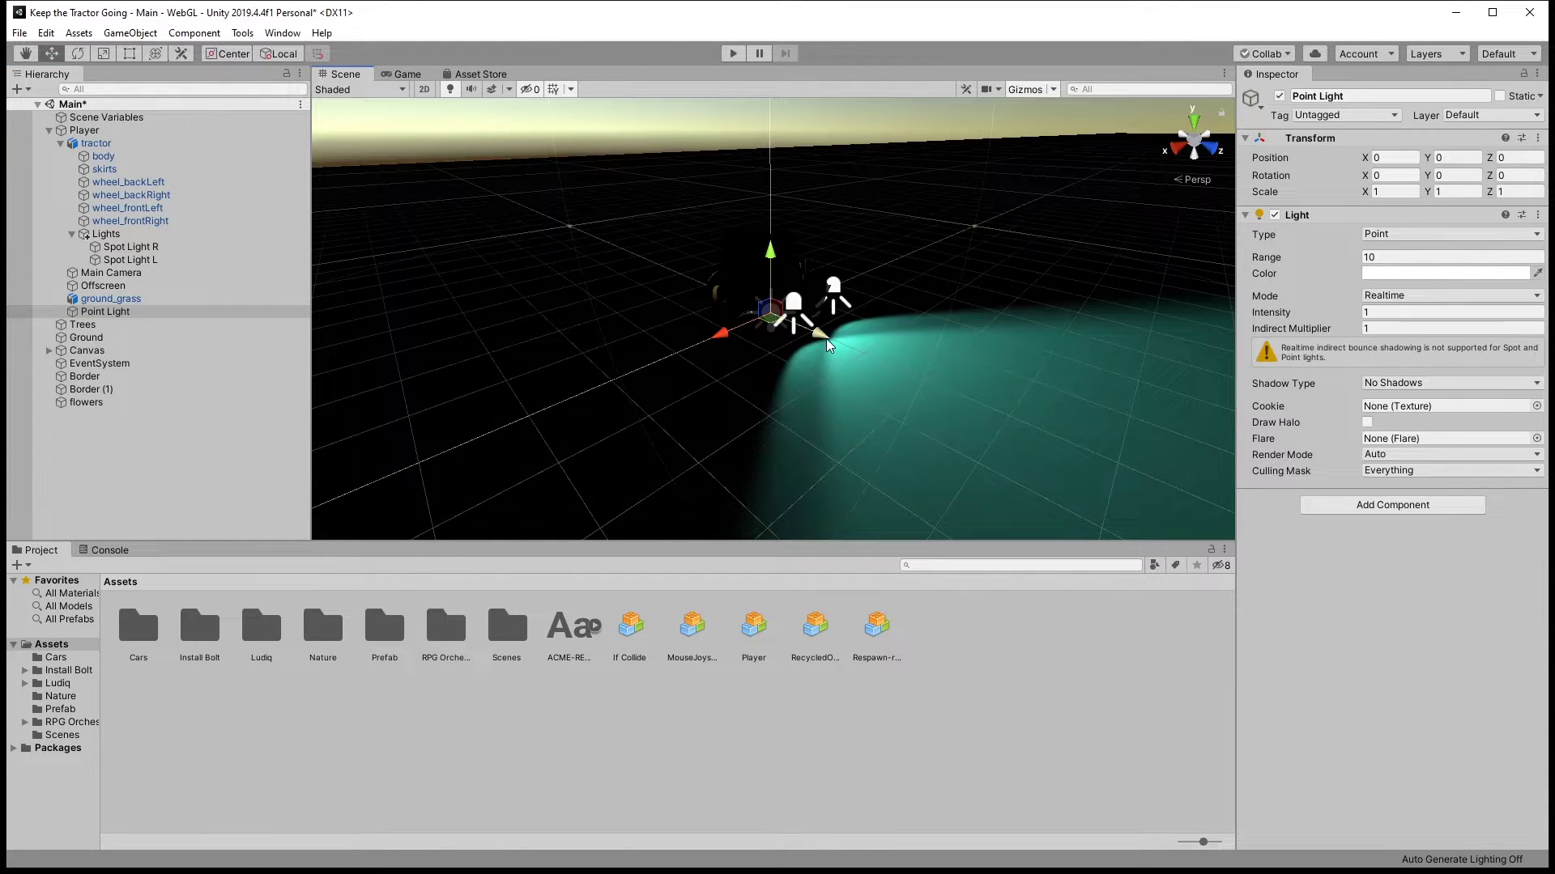
left_click_drag(826, 338, 735, 297)
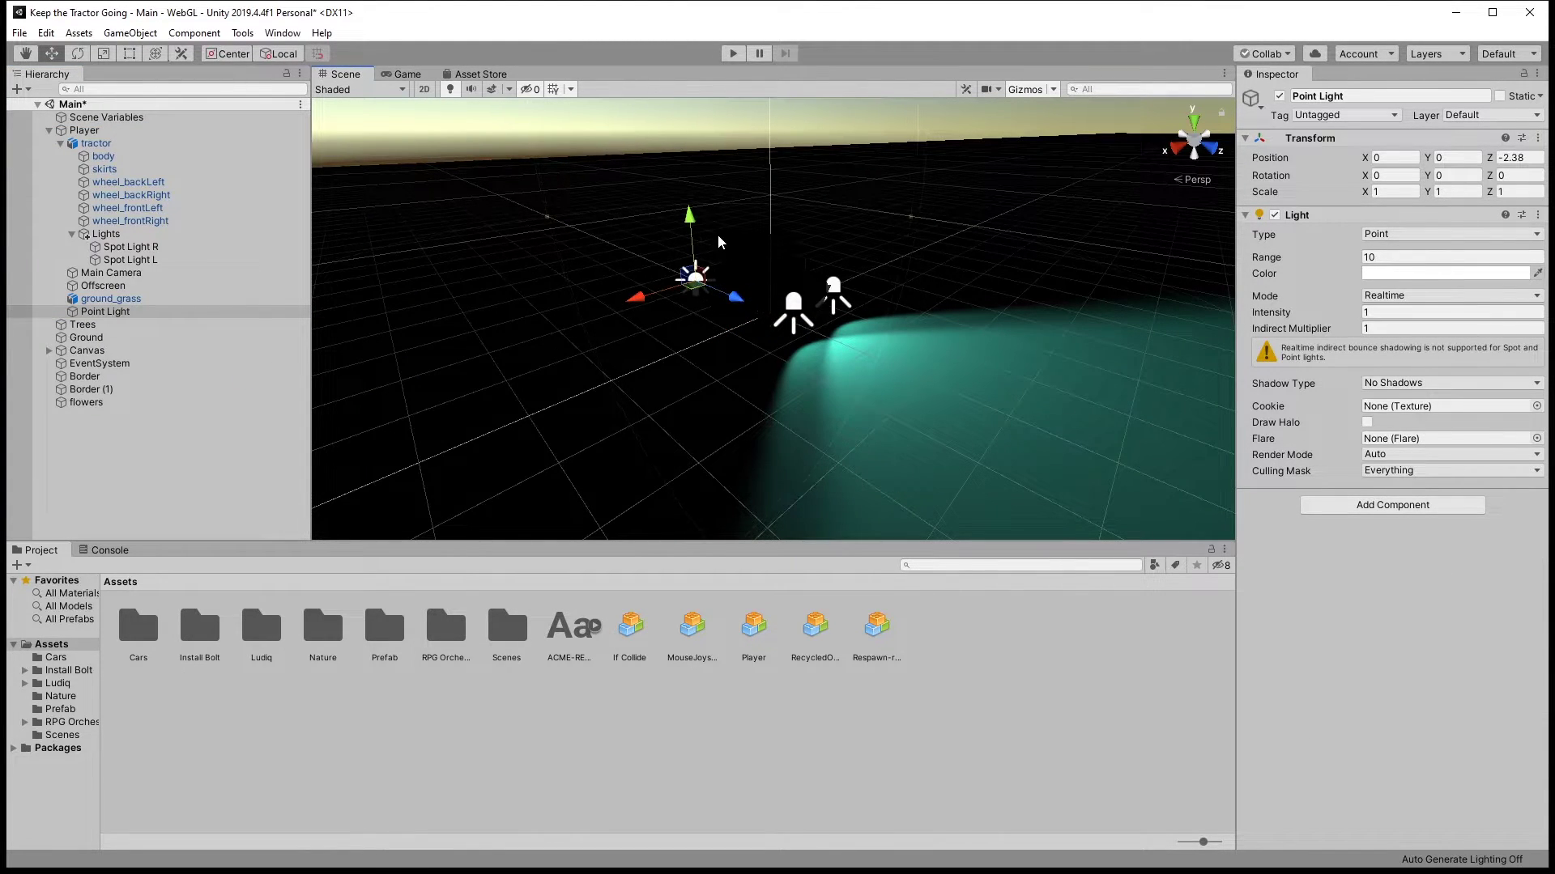
left_click_drag(689, 217, 740, 178)
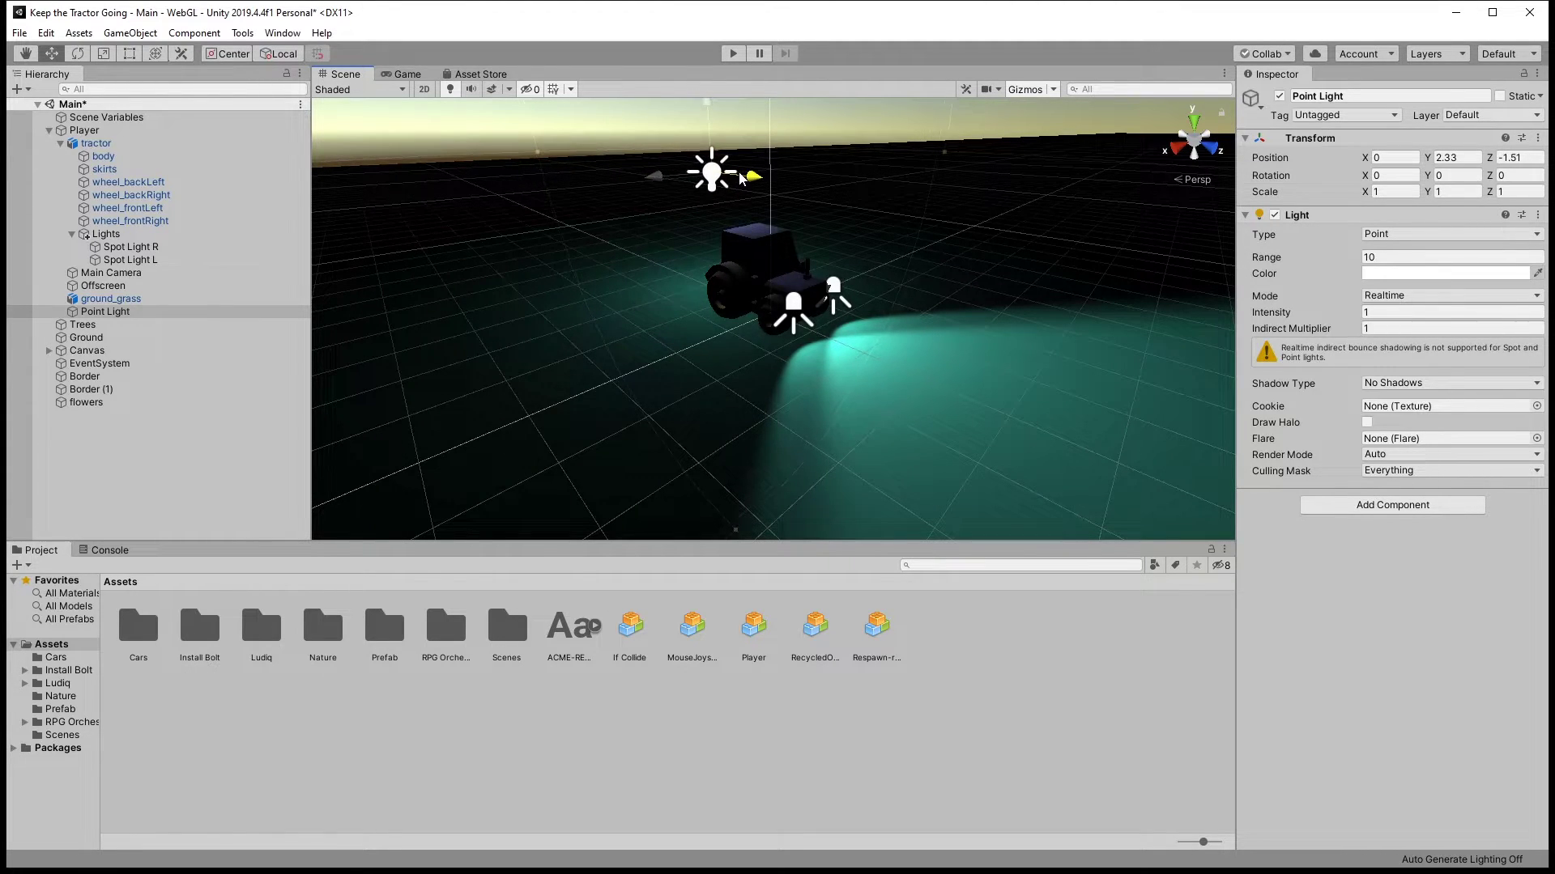
Give the overhead Point Light Range 100 and a dim intensity, then briefly test it in Play mode
left_click(414, 74)
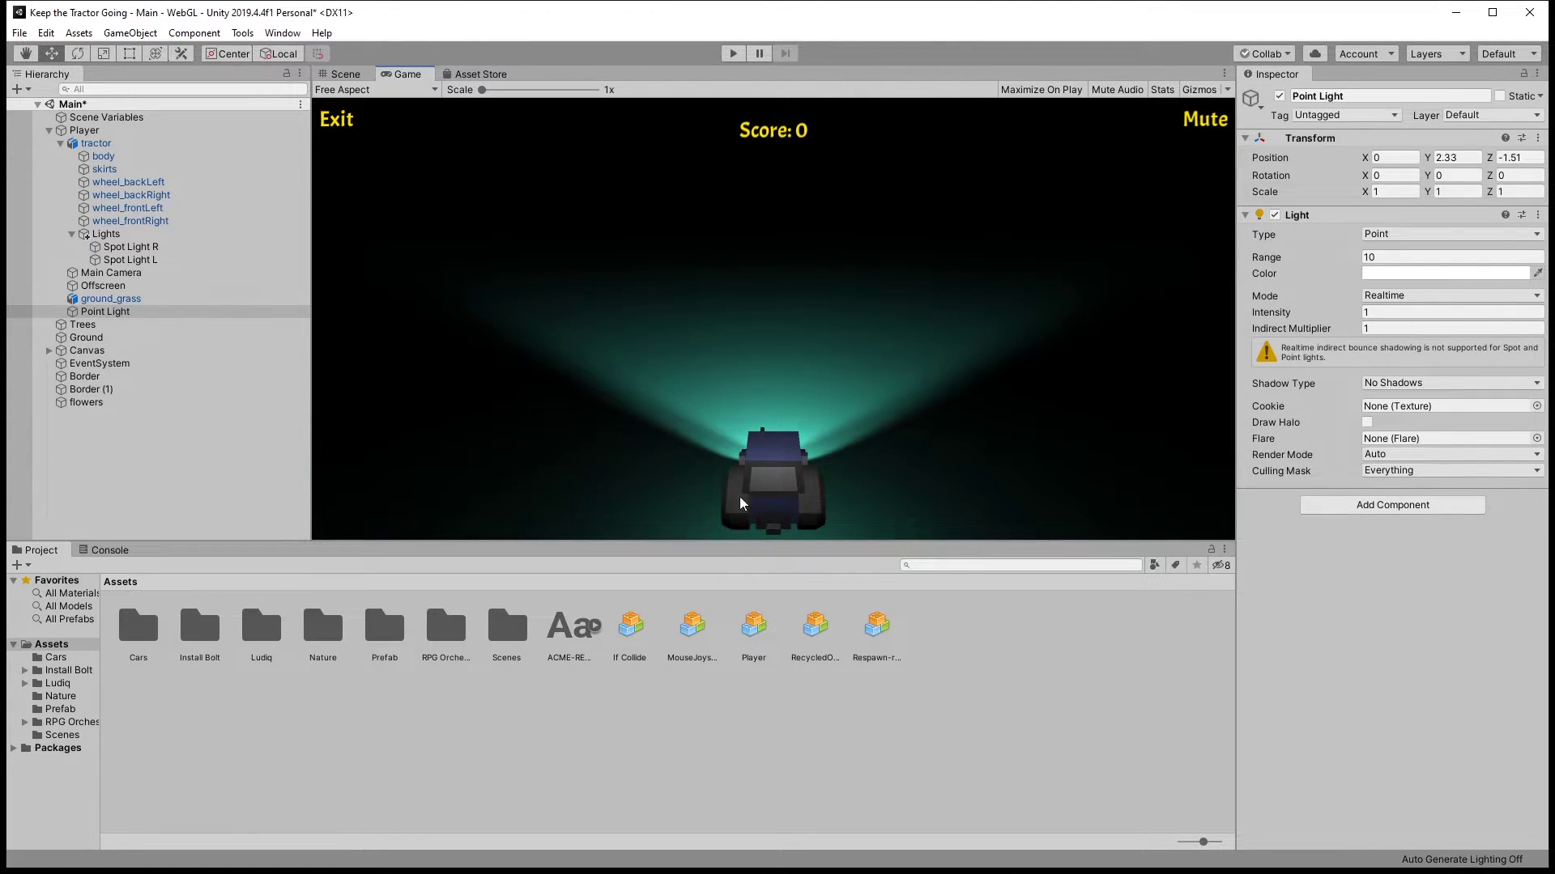
left_click(1400, 257)
type("100")
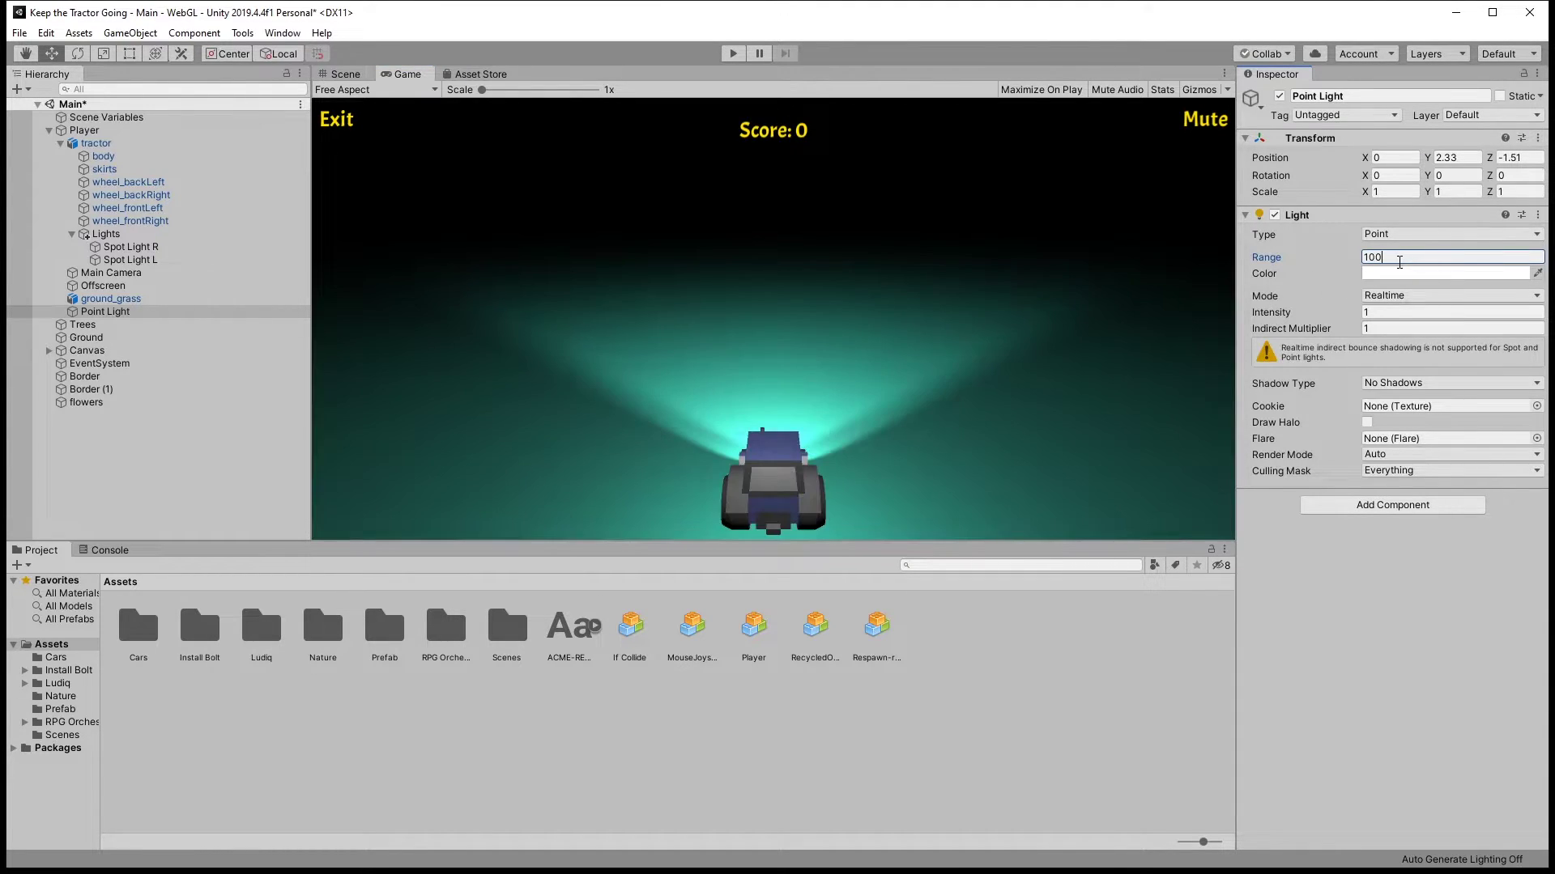
left_click(1393, 313)
type(".5")
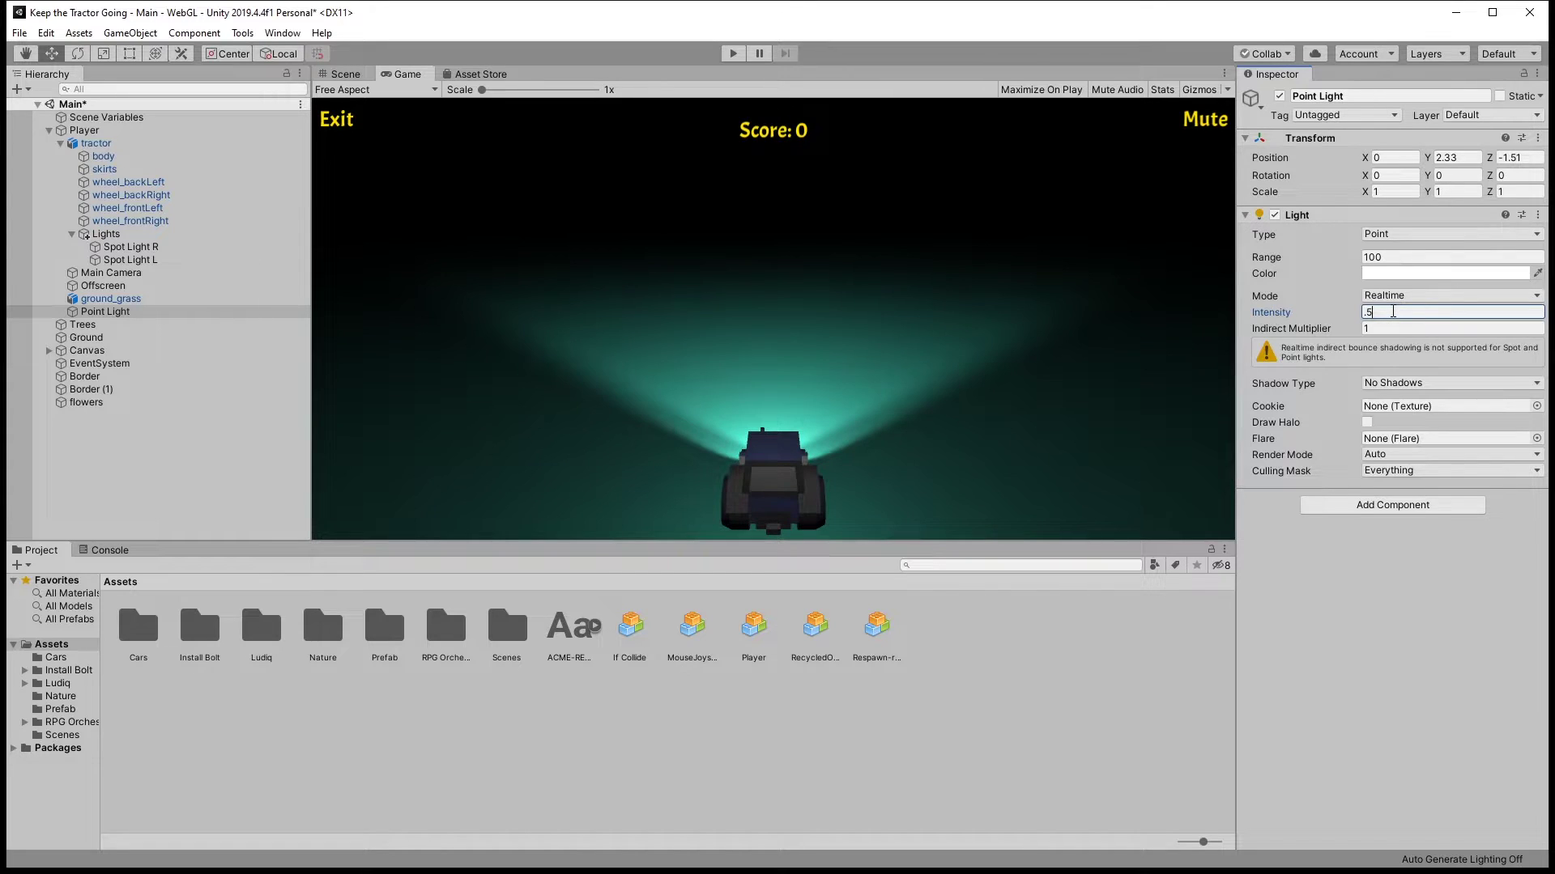
left_click(732, 54)
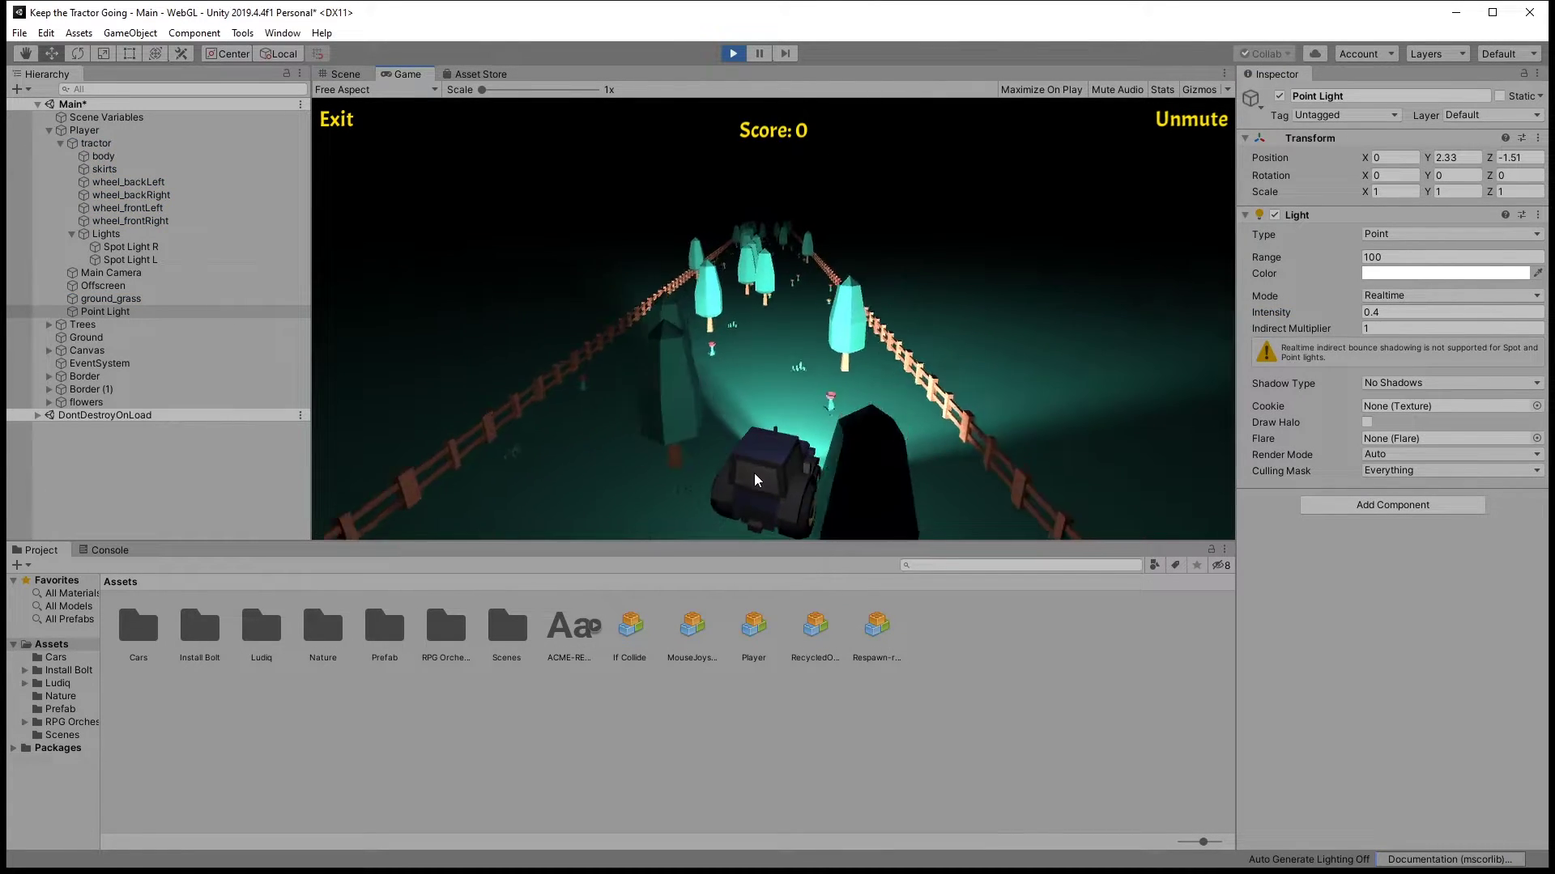
key("ctrl+p")
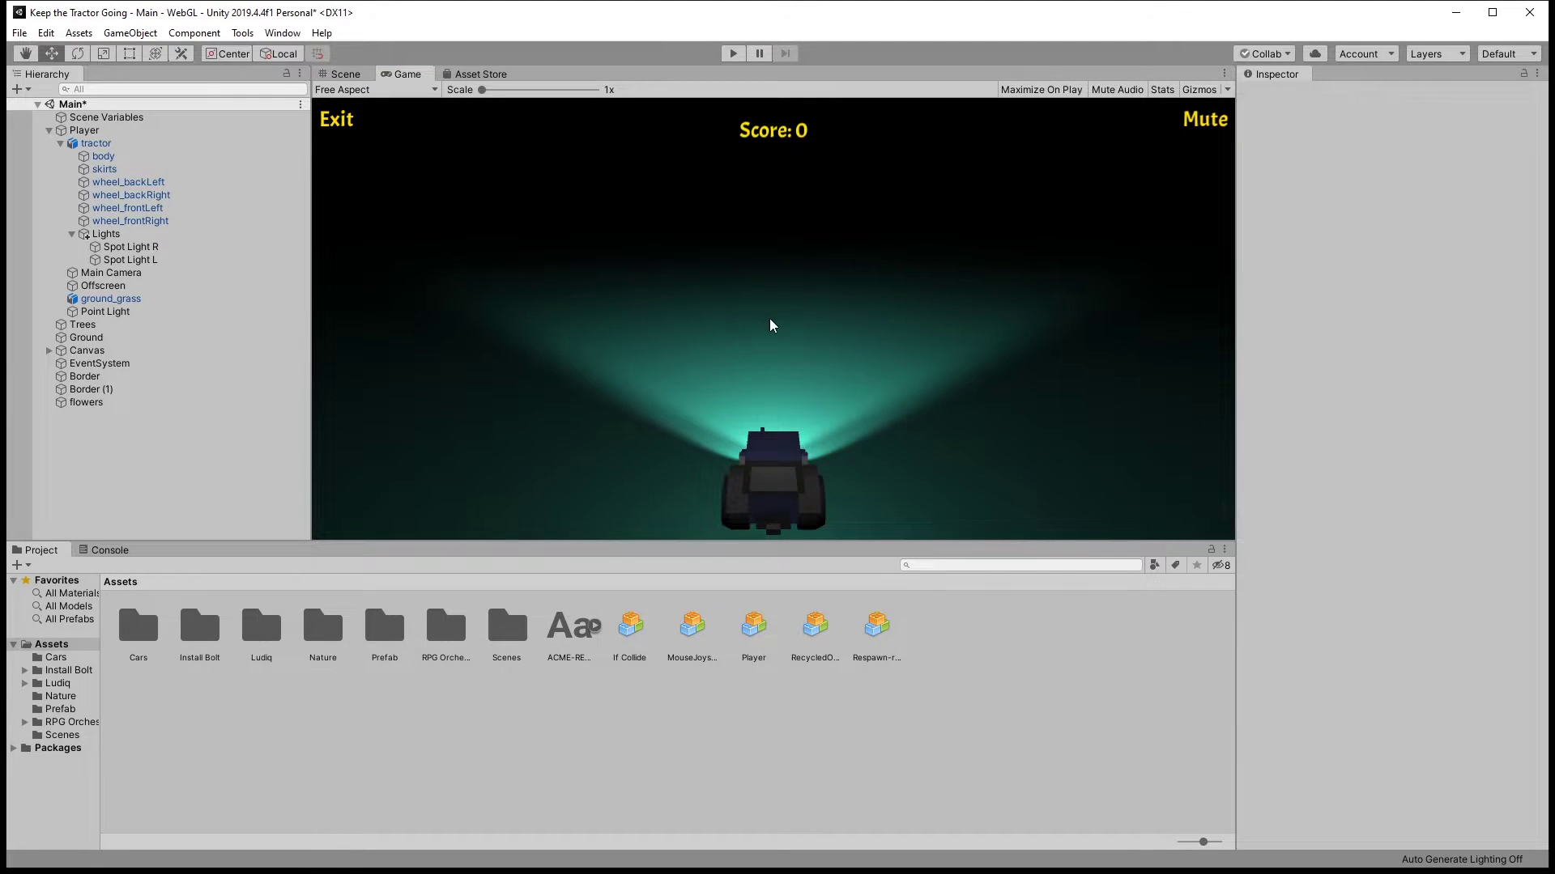
Set the right headlight spot light's Shadow Type to Hard Shadows
left_click(130, 247)
left_click(1379, 403)
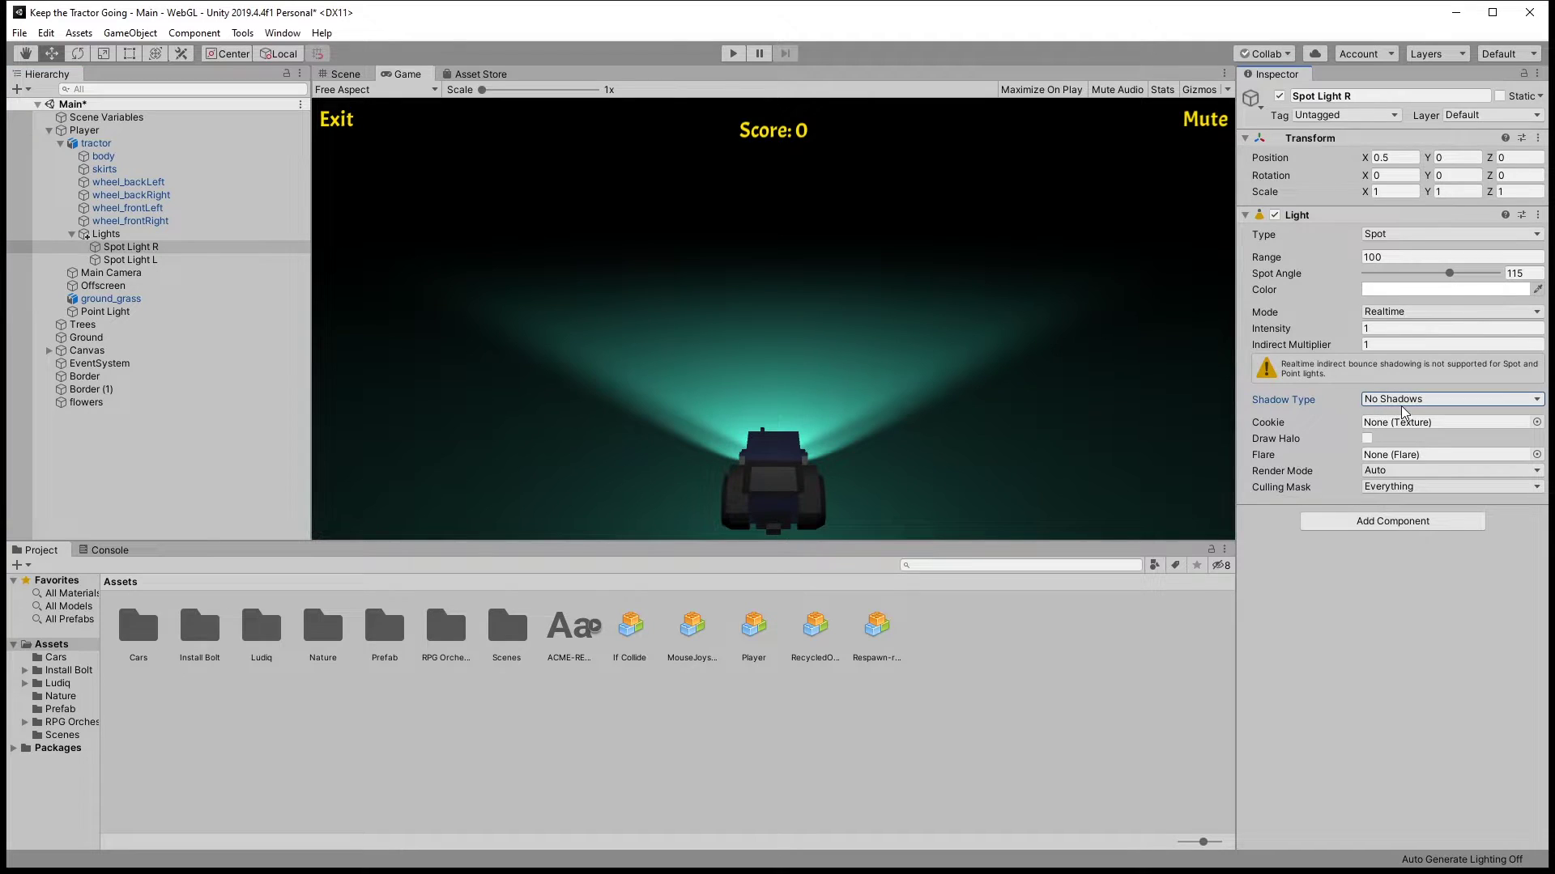
left_click(1404, 402)
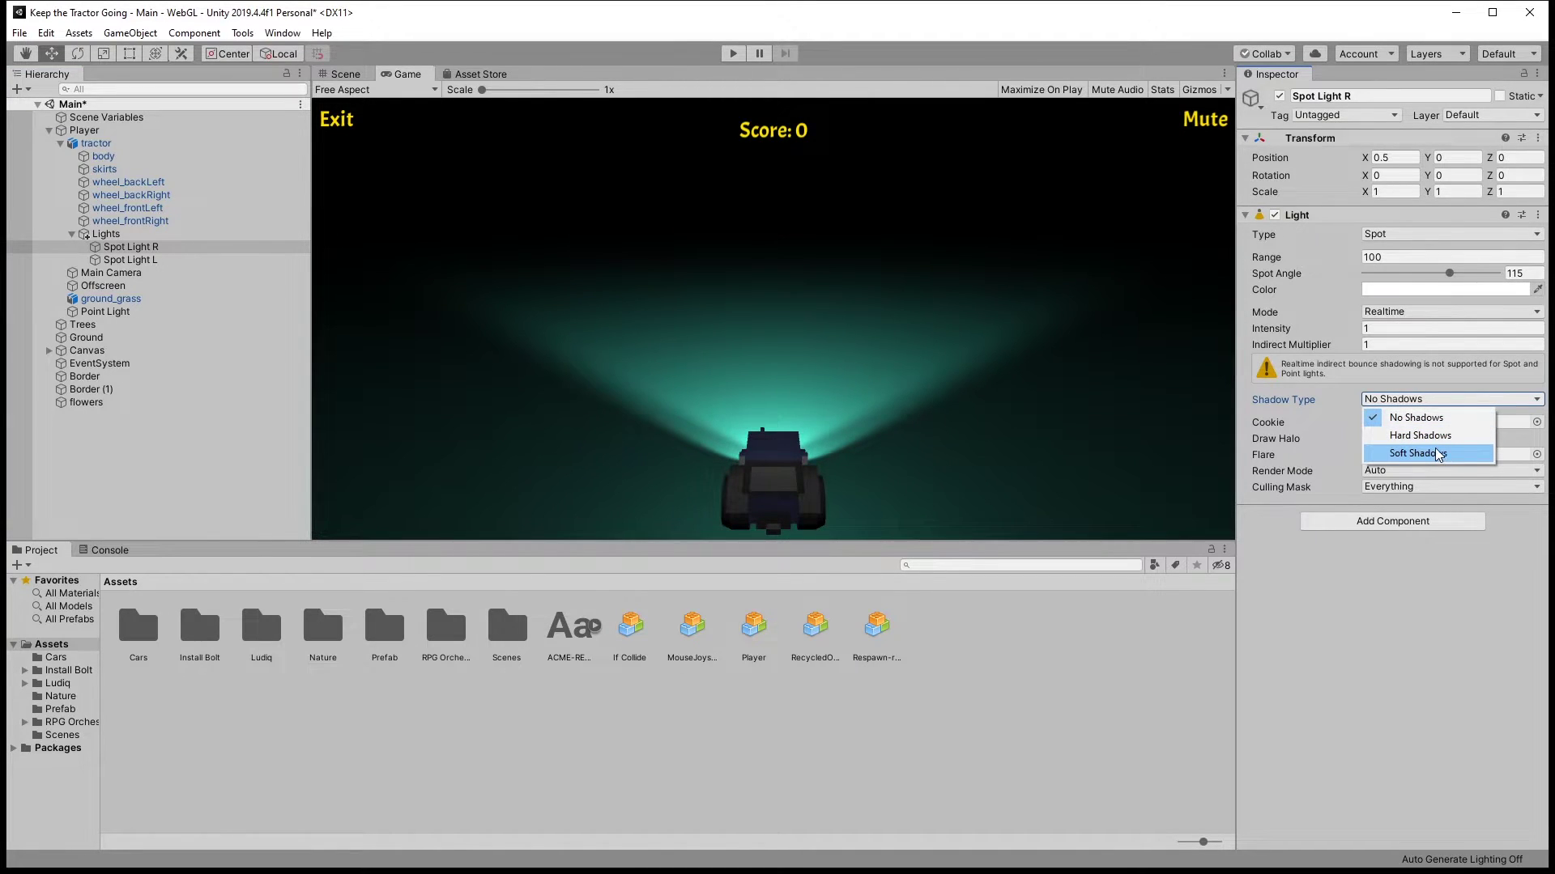
left_click(1436, 439)
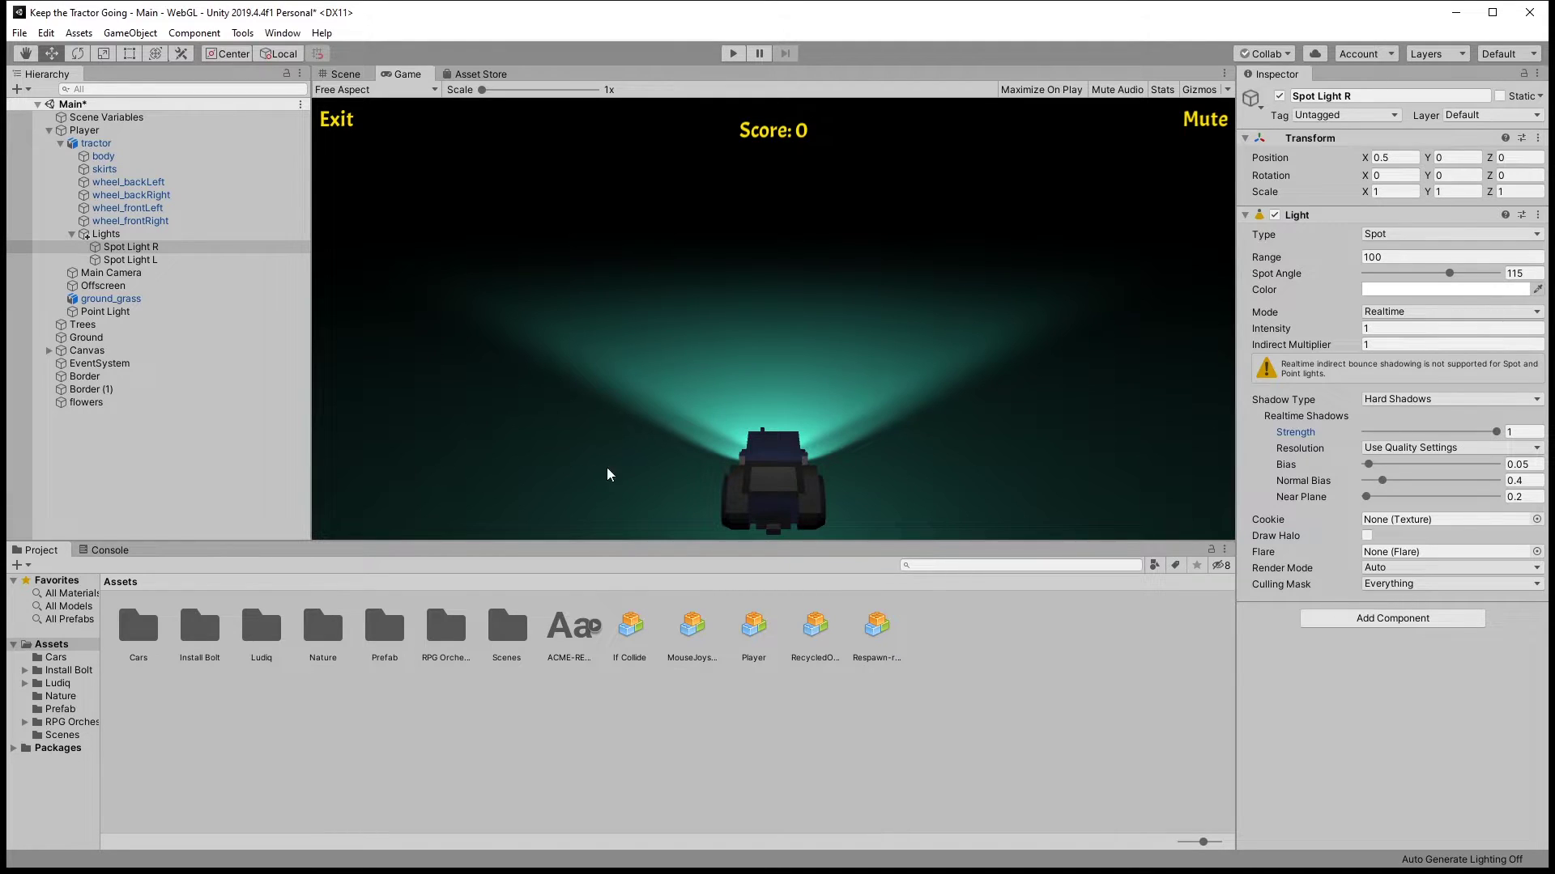
Set the left headlight spot light's Shadow Type to Hard Shadows
left_click(145, 259)
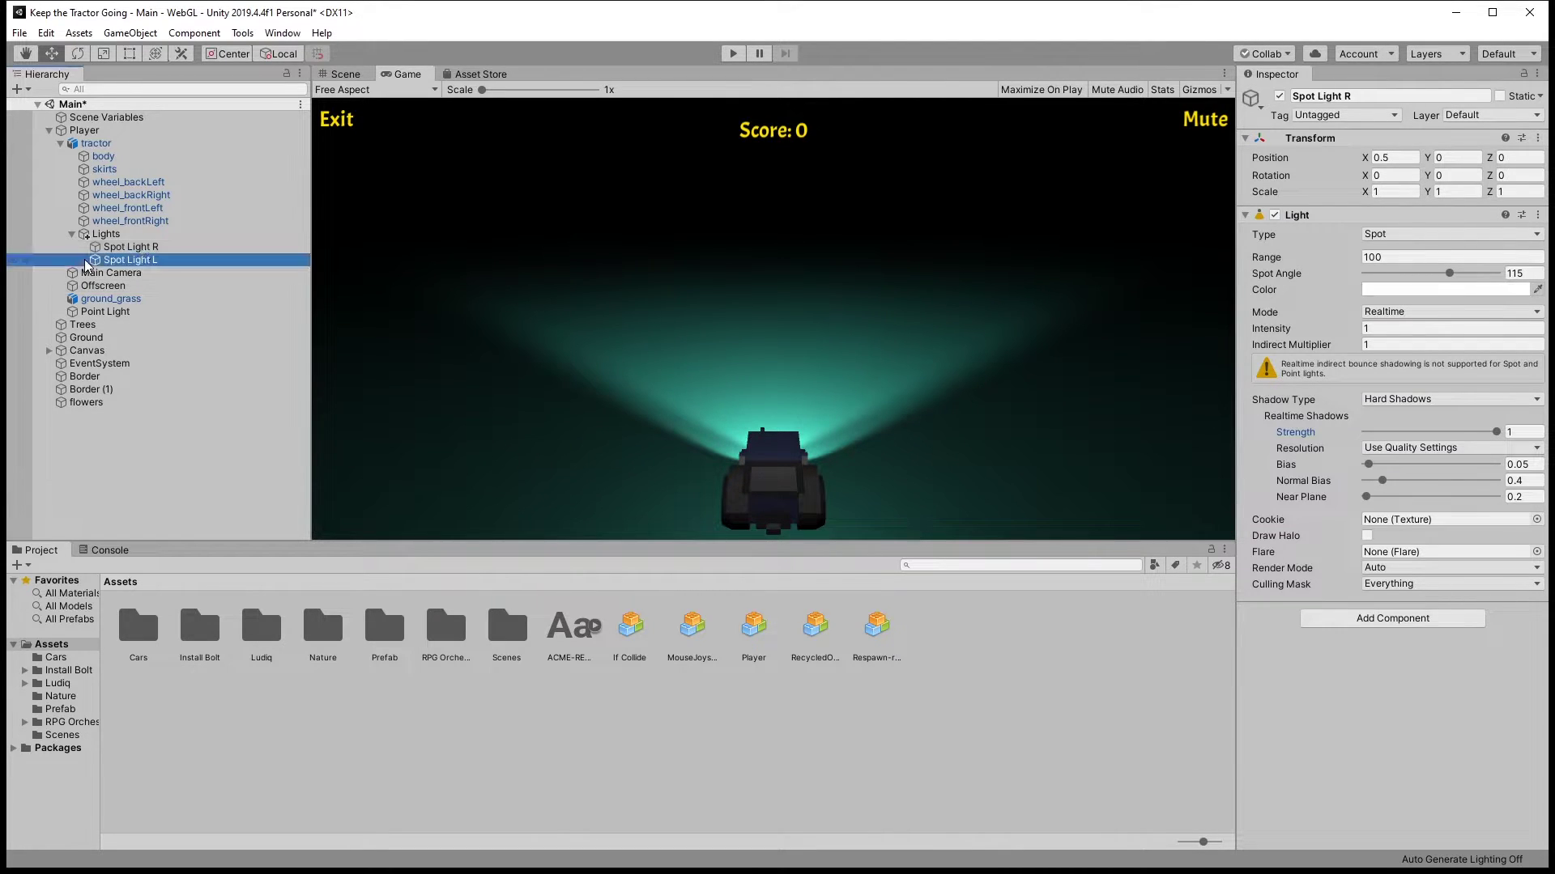
left_click(1416, 400)
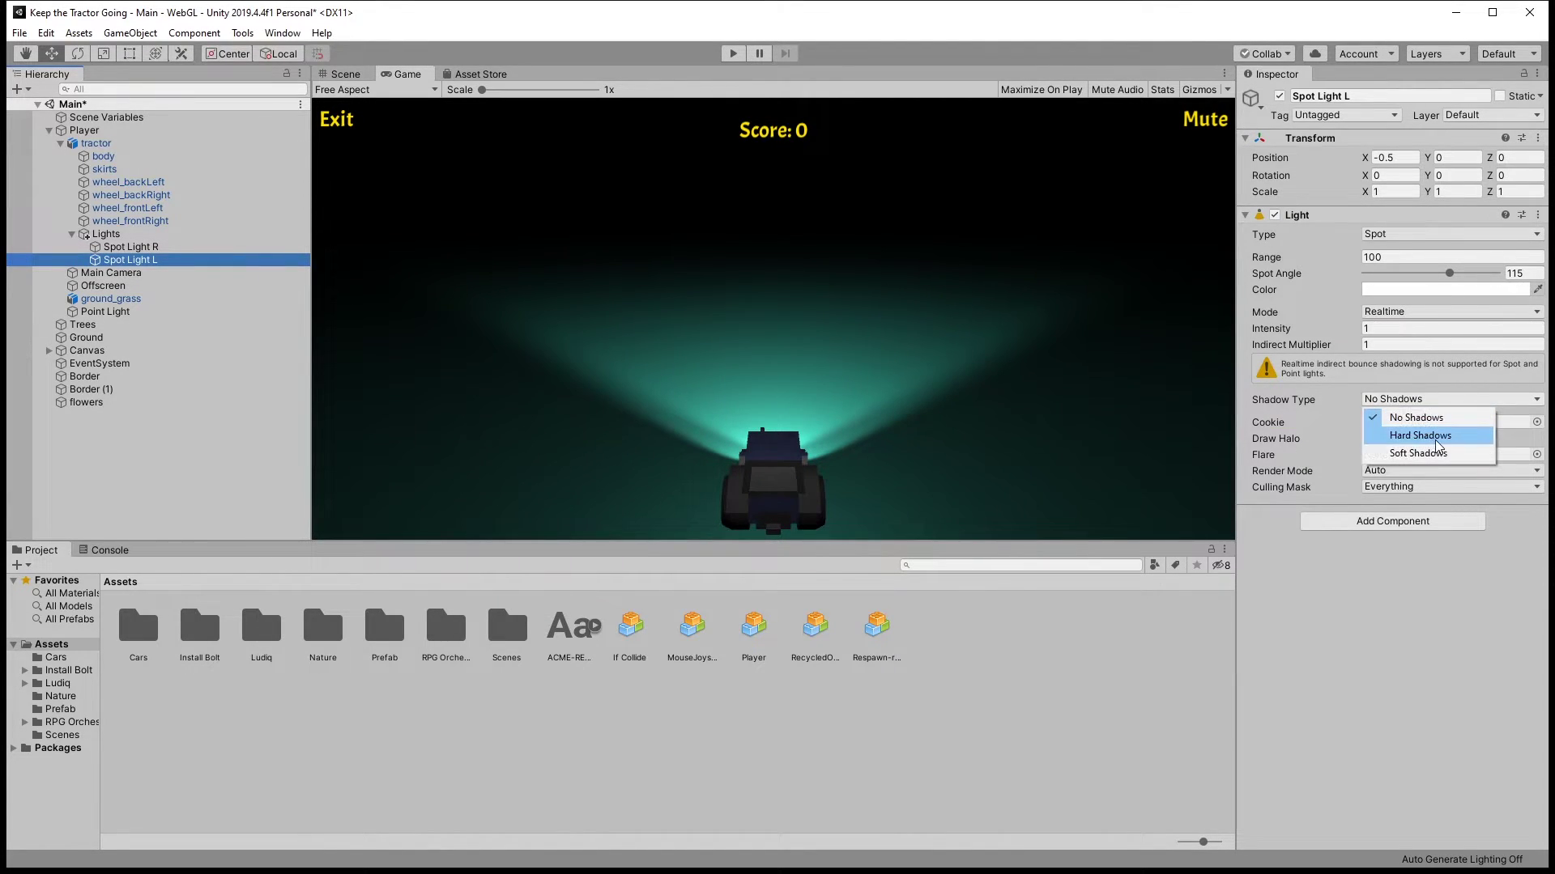
left_click(1435, 437)
Enter Play mode with Ctrl+P and drive the tractor to check the headlight lighting and shadows
key("ctrl+p")
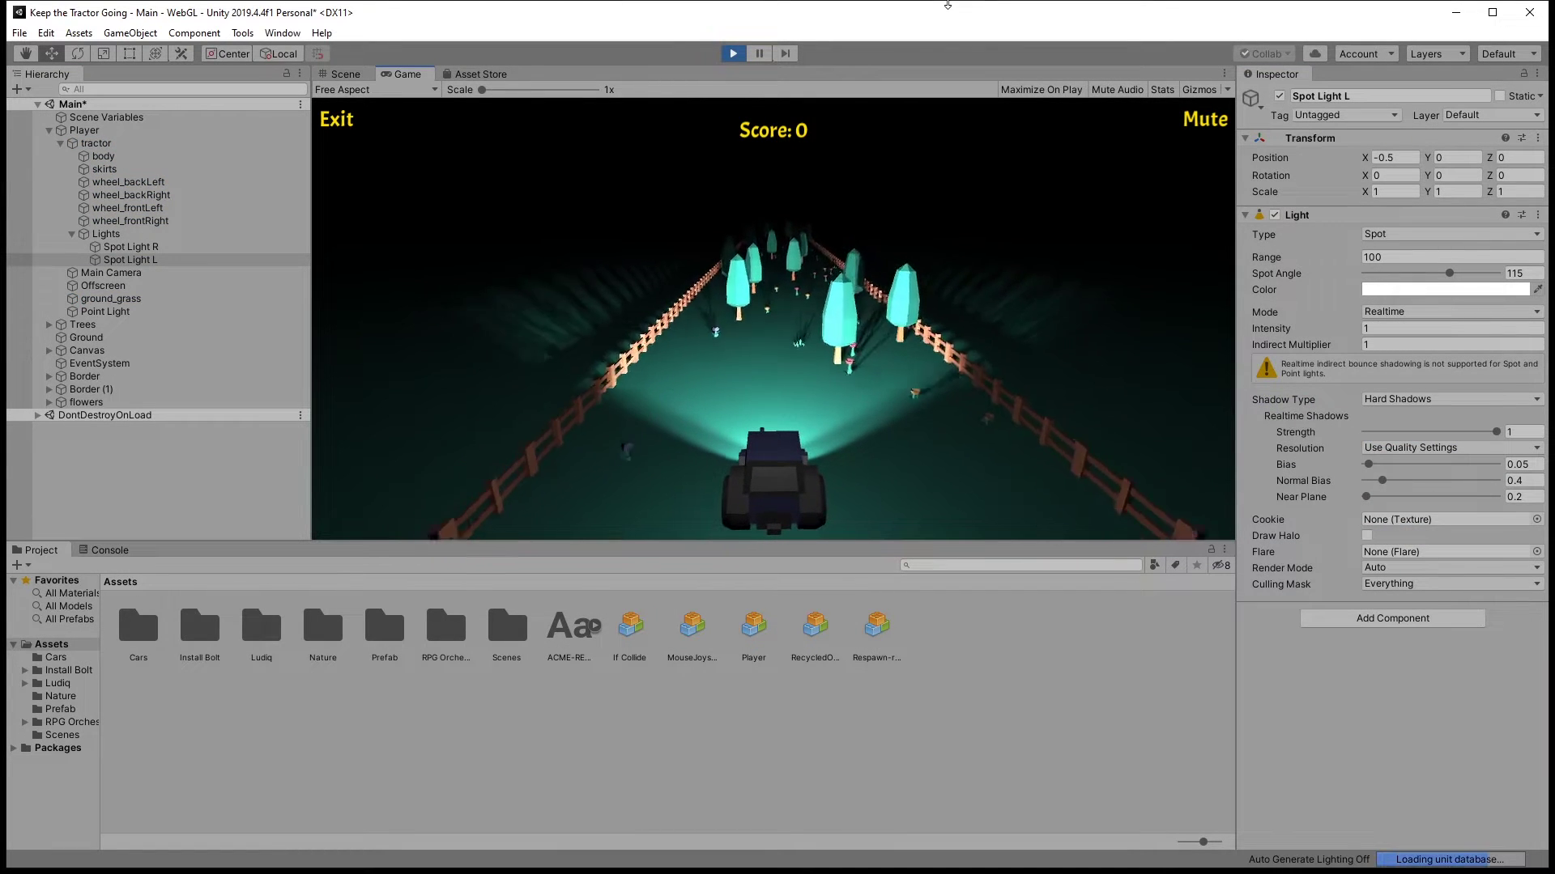